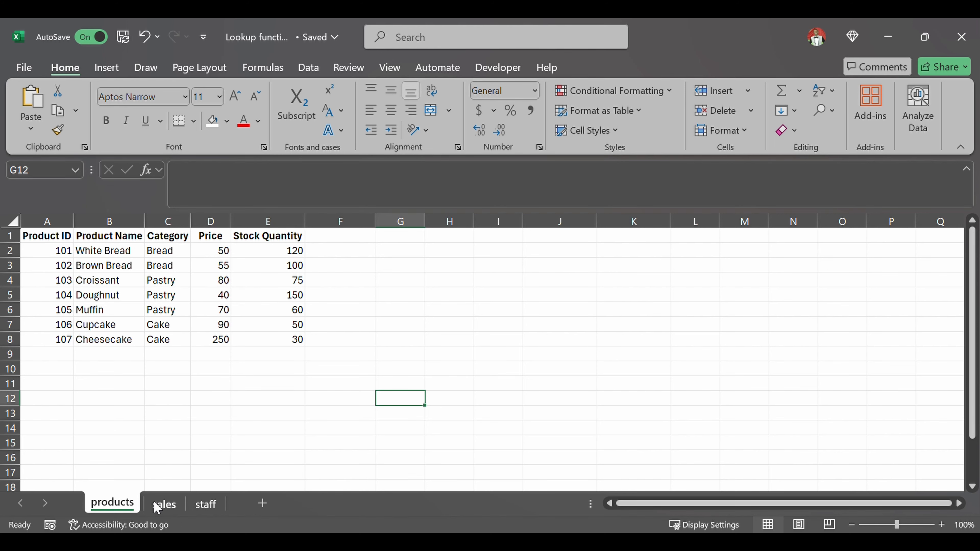
# Examine the product table on the products sheet and its Product ID, Product Name, Category, Price and Stock Quantity headers
pyautogui.click(164, 505)
pyautogui.click(116, 501)
pyautogui.moveTo(58, 240); pyautogui.dragTo(228, 328)
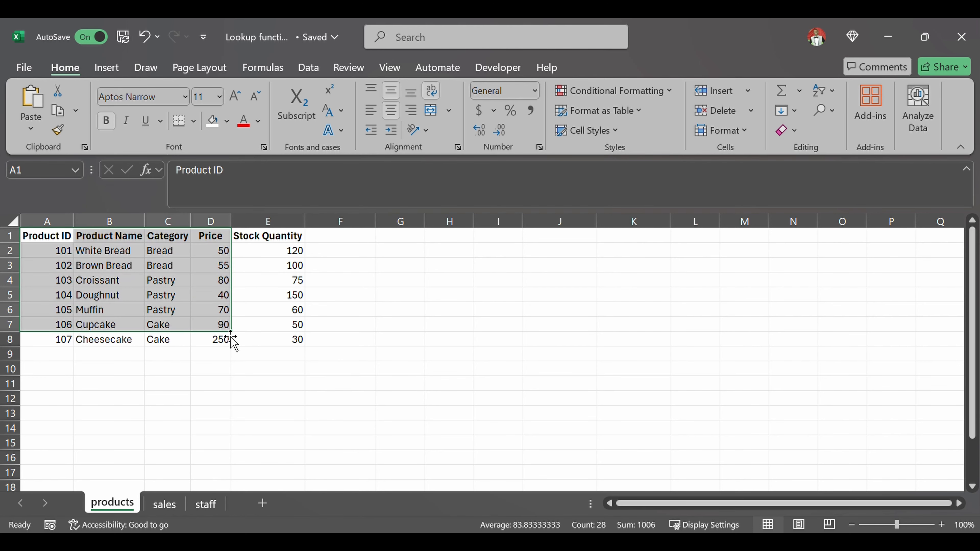
pyautogui.click(53, 242)
pyautogui.click(128, 237)
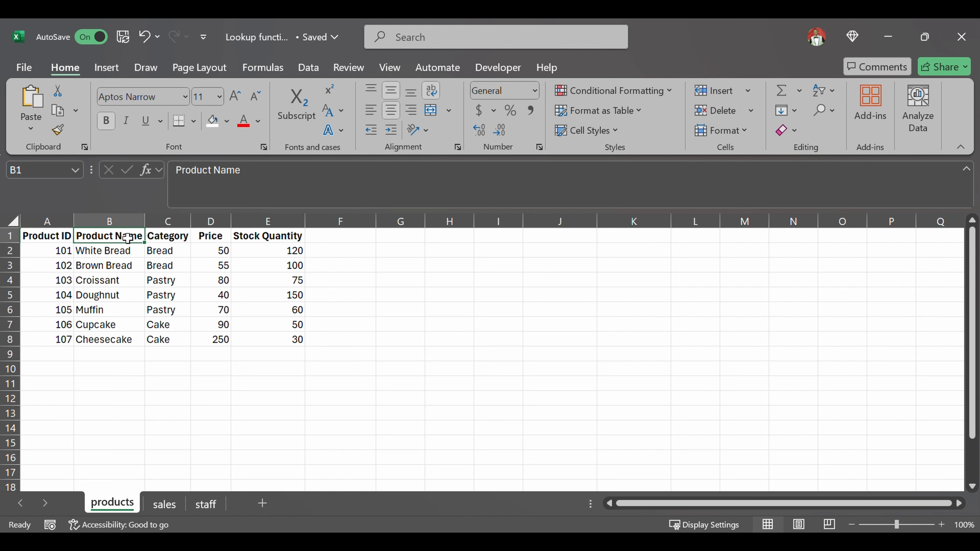
pyautogui.click(186, 238)
pyautogui.click(212, 238)
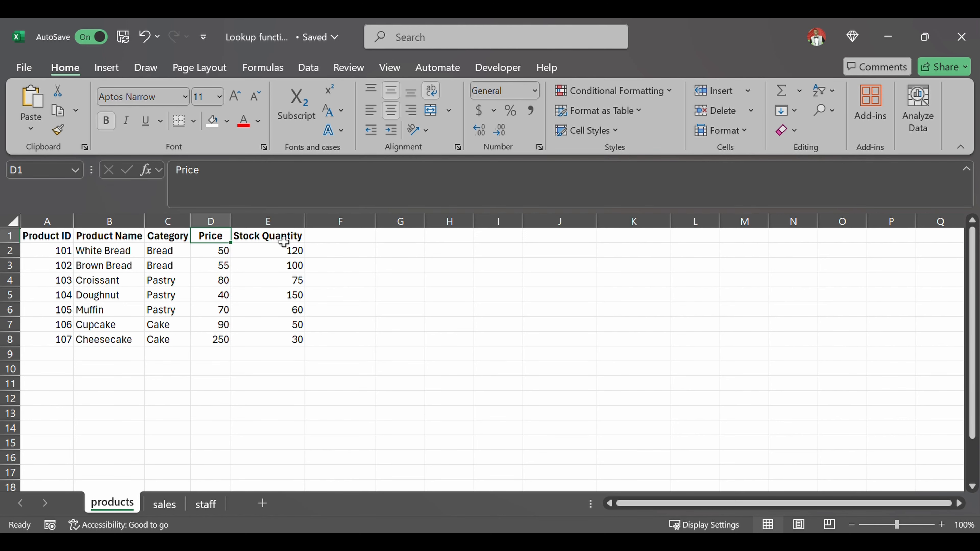
pyautogui.click(283, 241)
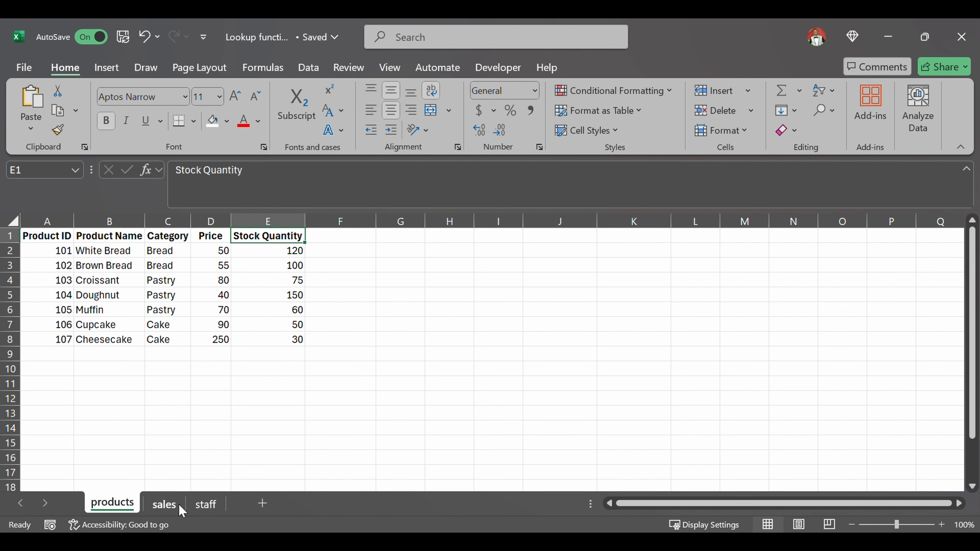
# Clear the stray product ID in cell C7 below the table on the sales sheet
pyautogui.click(170, 504)
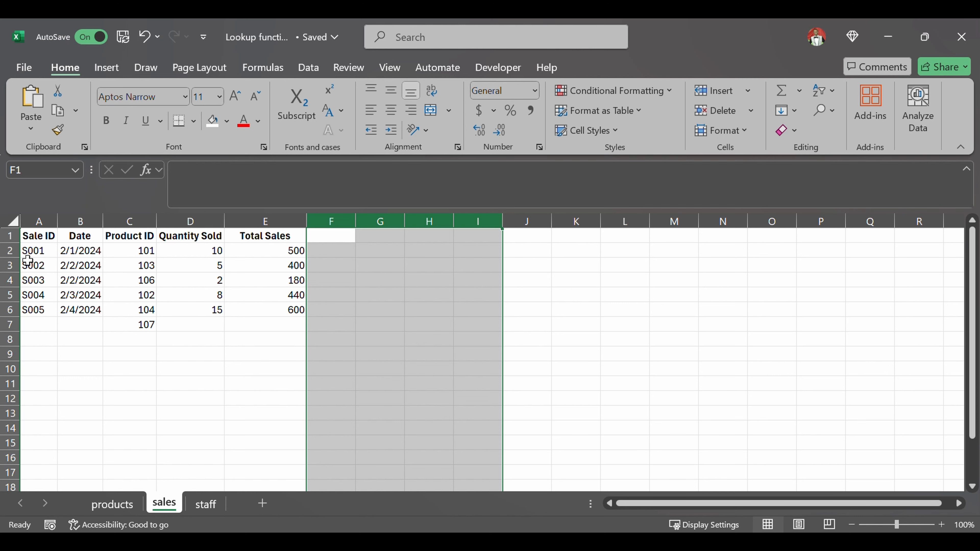
pyautogui.moveTo(42, 236); pyautogui.dragTo(278, 313)
pyautogui.click(152, 325)
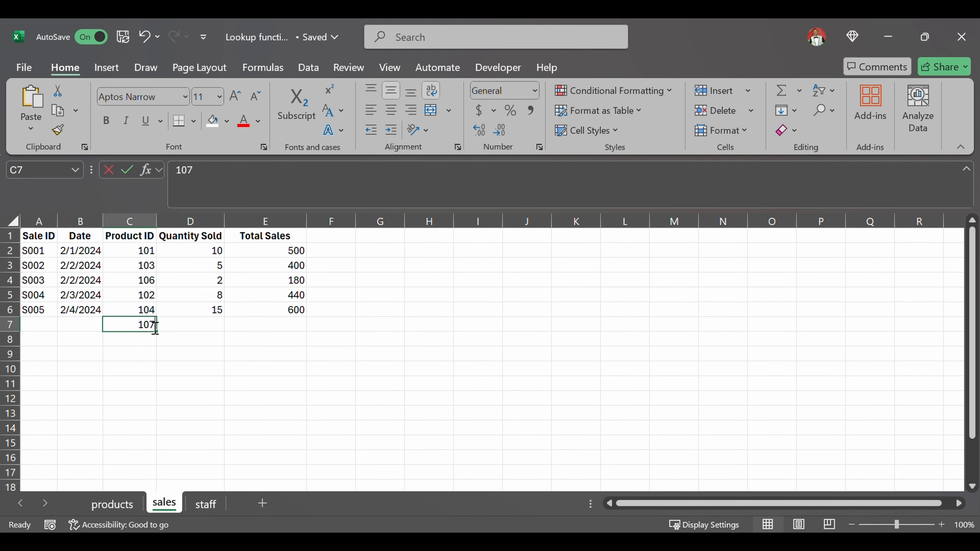
pyautogui.press('BackSpace')
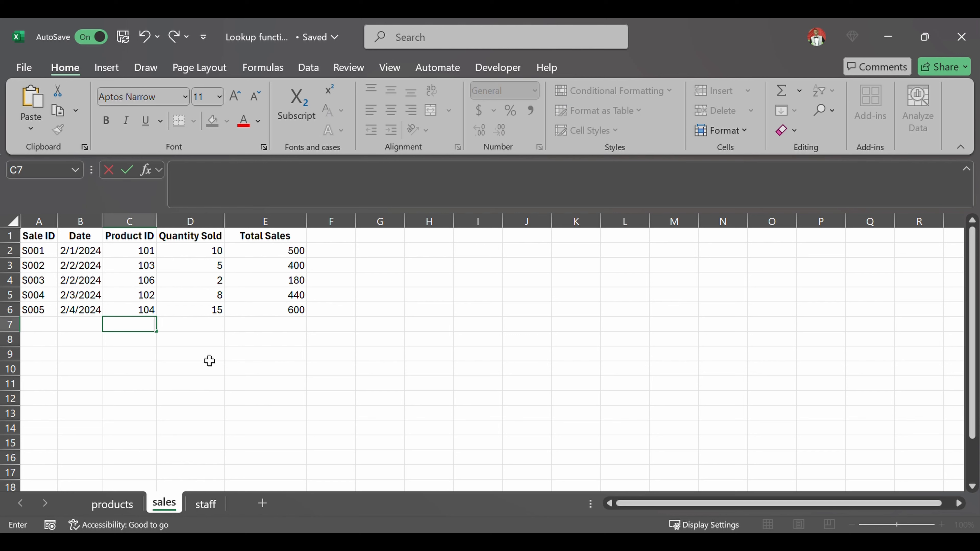
pyautogui.click(192, 353)
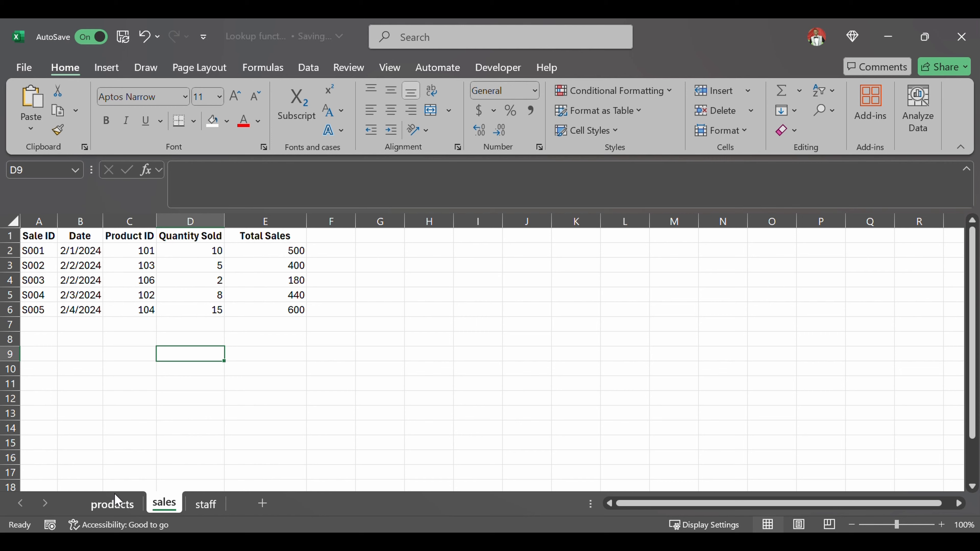
# Add the header "product name" in cell F1 of the sales sheet and fit column F's width to it
pyautogui.click(113, 503)
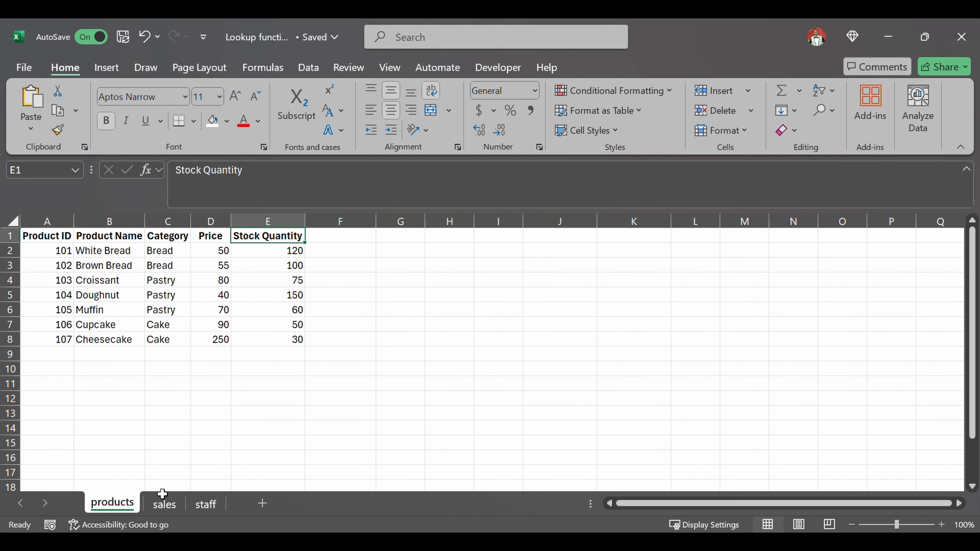
pyautogui.click(170, 499)
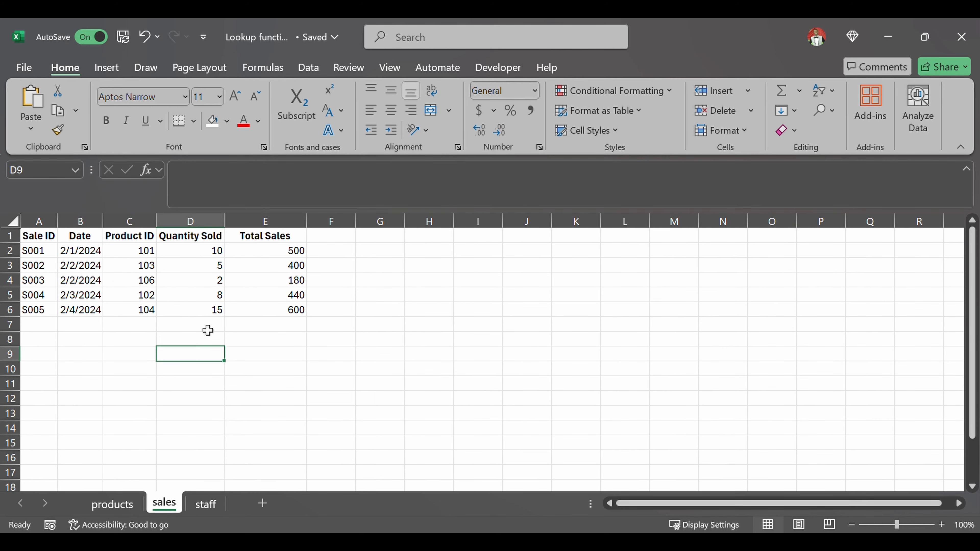
pyautogui.moveTo(42, 241); pyautogui.dragTo(295, 312)
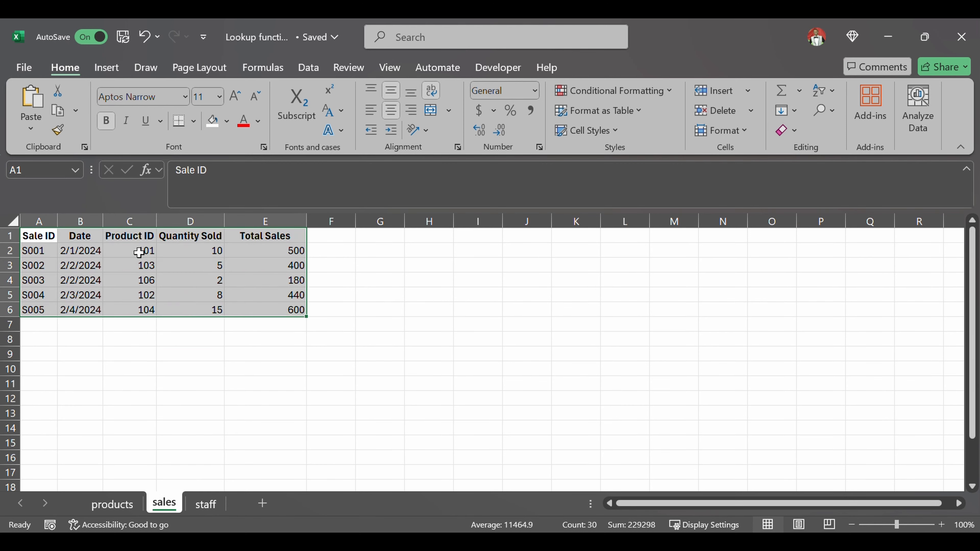
pyautogui.moveTo(139, 253); pyautogui.dragTo(146, 293)
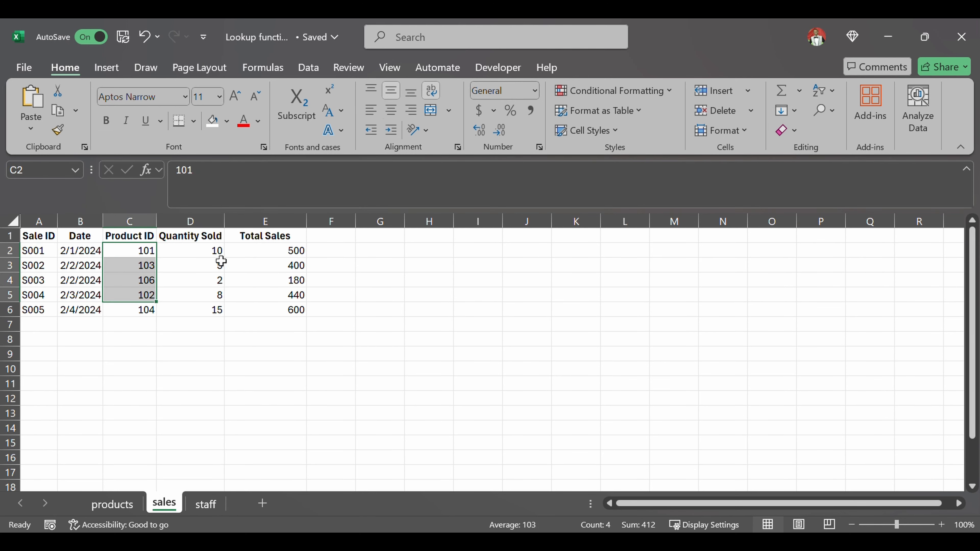
pyautogui.click(327, 269)
pyautogui.click(334, 241)
pyautogui.write('product')
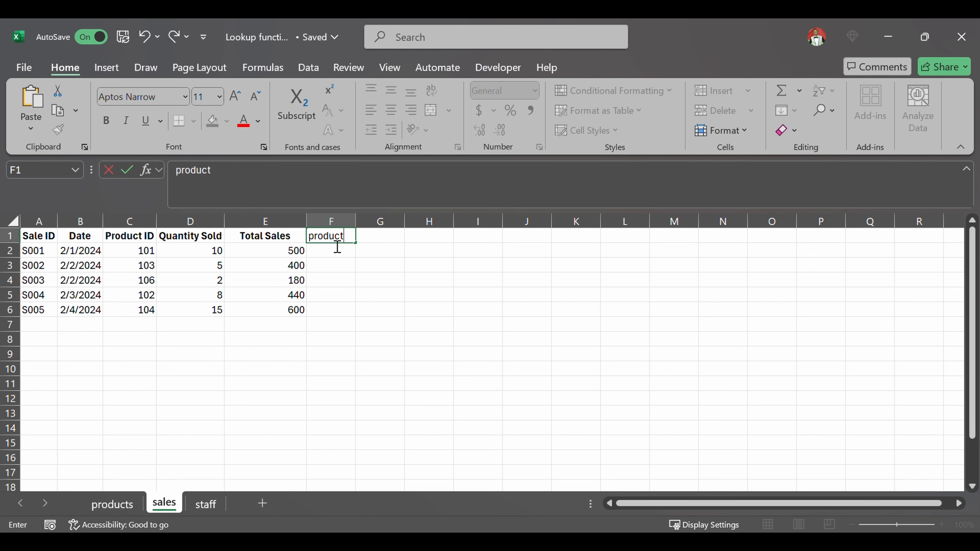
pyautogui.write('name')
pyautogui.press('Return')
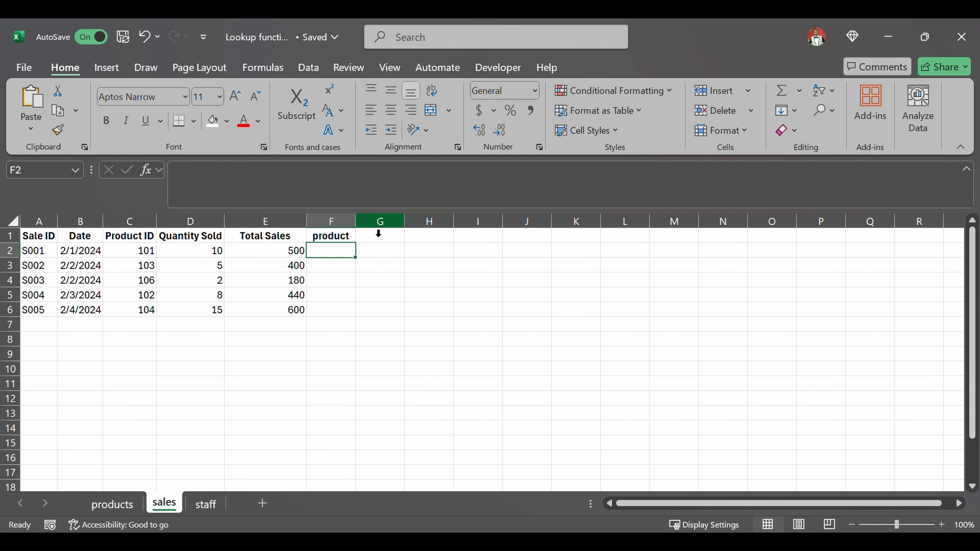
pyautogui.click(353, 236)
pyautogui.doubleClick(355, 221)
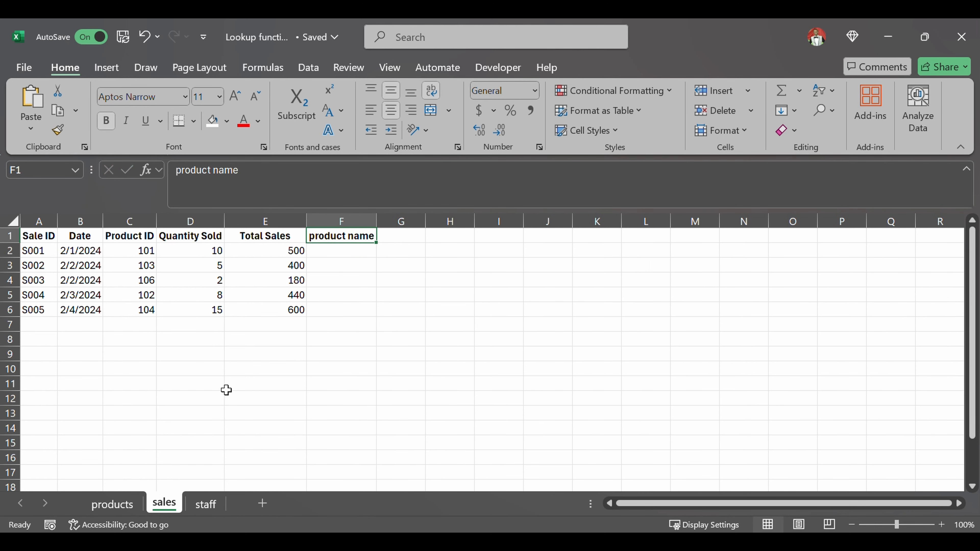
# Start a VLOOKUP formula in cell F2 of the sales sheet with the product ID in C2 as the lookup value
pyautogui.click(112, 503)
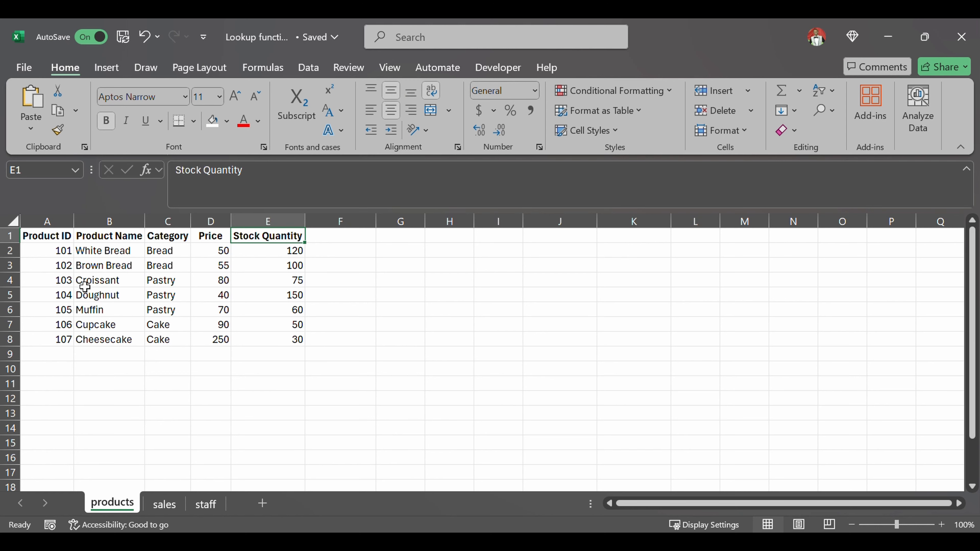
pyautogui.click(164, 504)
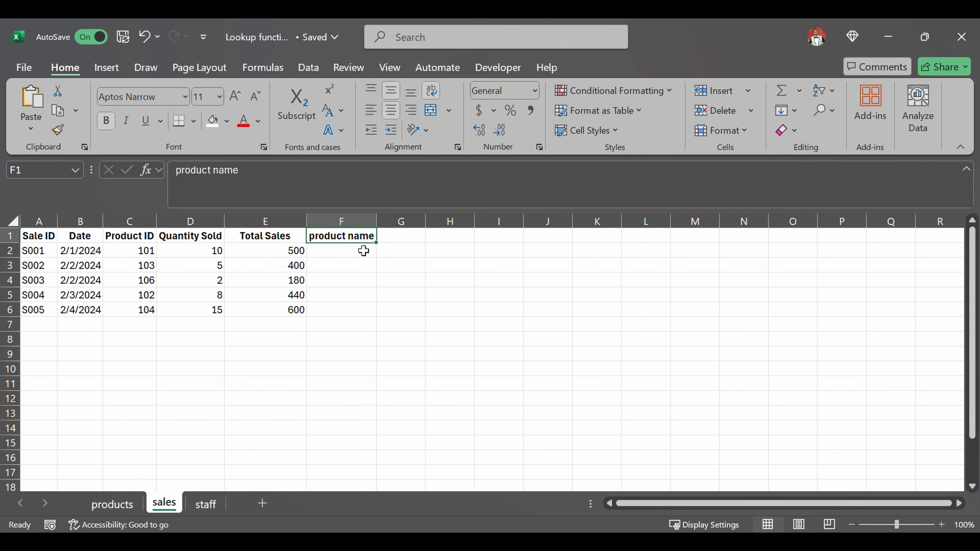
pyautogui.press('Return')
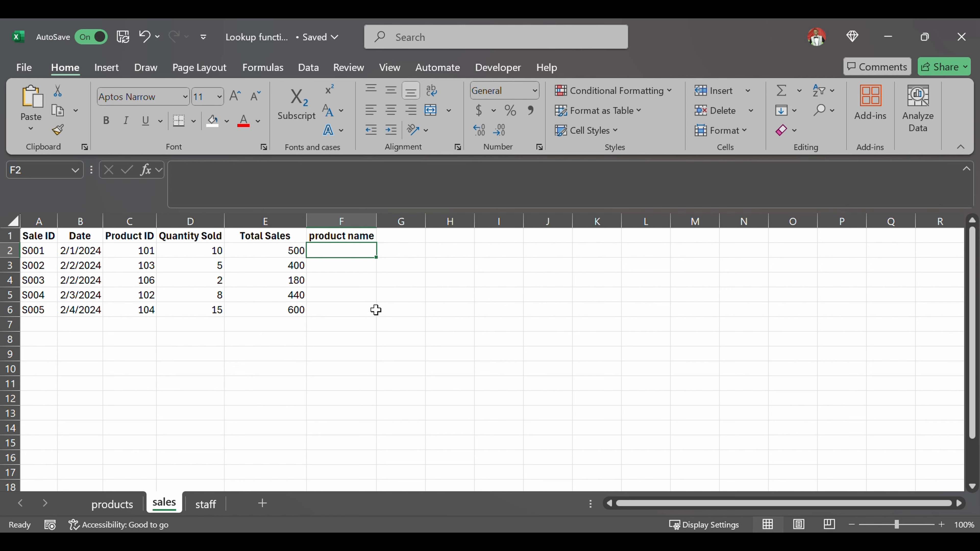
pyautogui.write('=')
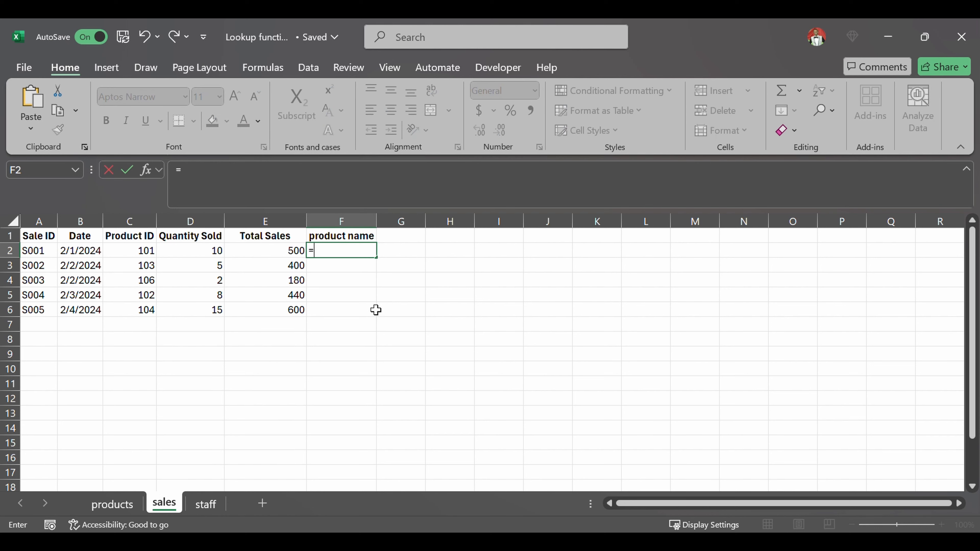
pyautogui.write('vol')
pyautogui.press('BackSpace')
pyautogui.write('k')
pyautogui.press('BackSpace')
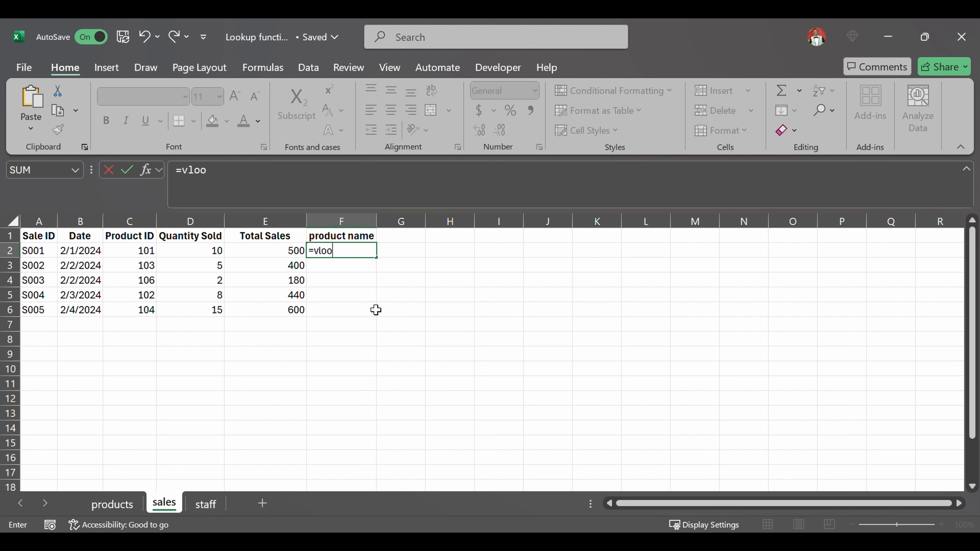
pyautogui.press('Tab')
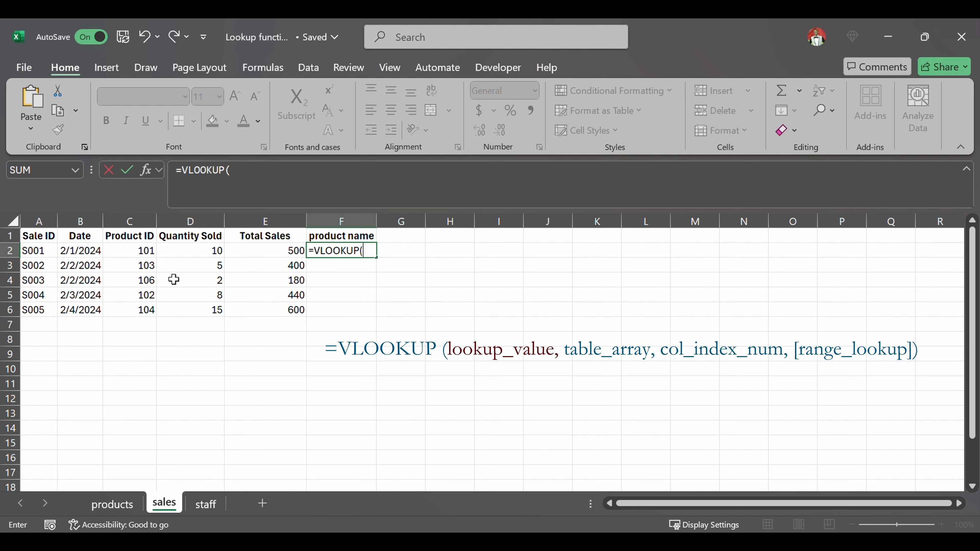
pyautogui.click(147, 252)
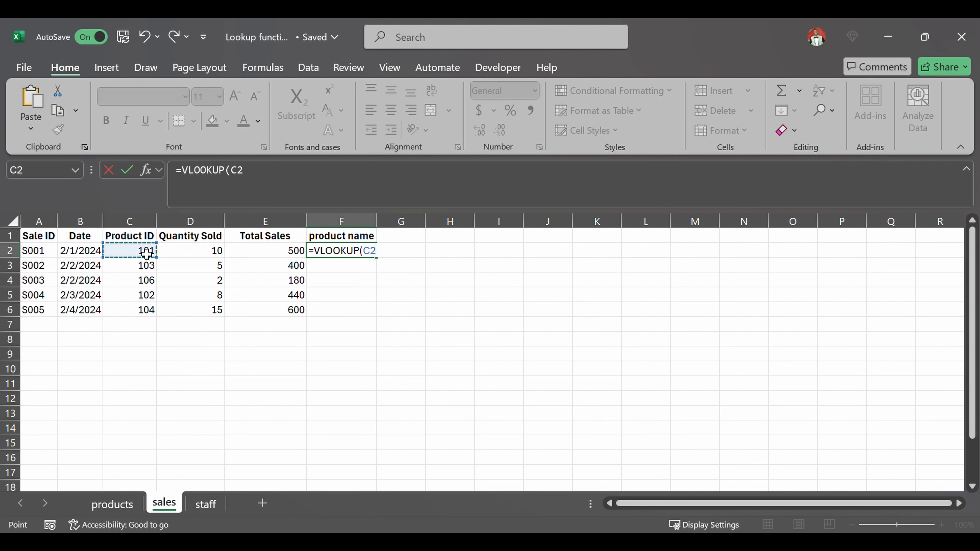
pyautogui.write(',')
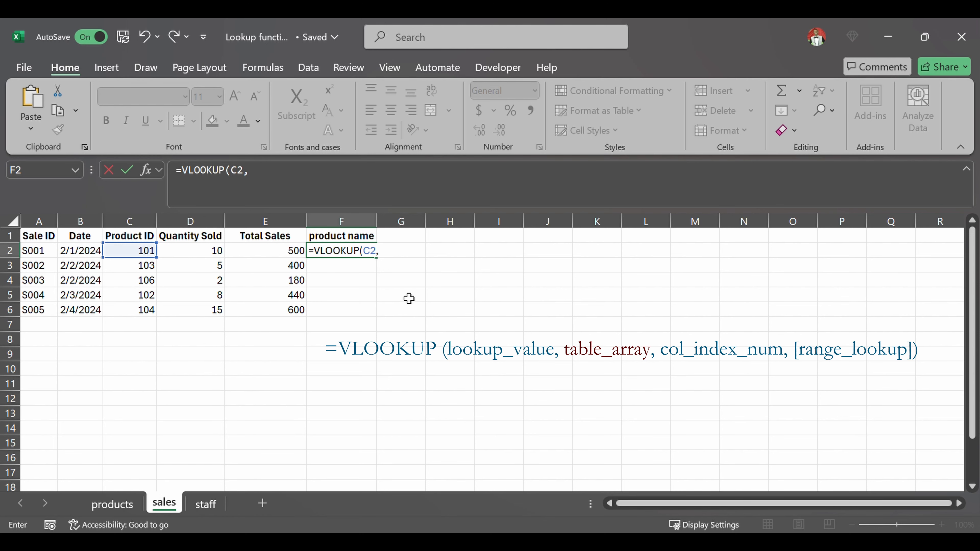
# Set the VLOOKUP's table array to A1:E8 on the products sheet, locked as absolute references ($A$1:$E$8)
pyautogui.click(120, 505)
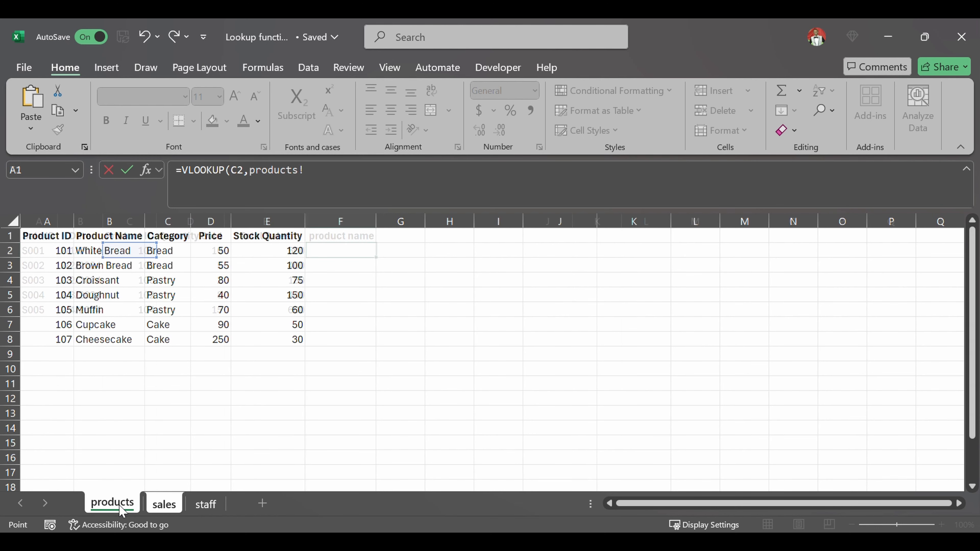
pyautogui.moveTo(58, 238); pyautogui.dragTo(284, 339)
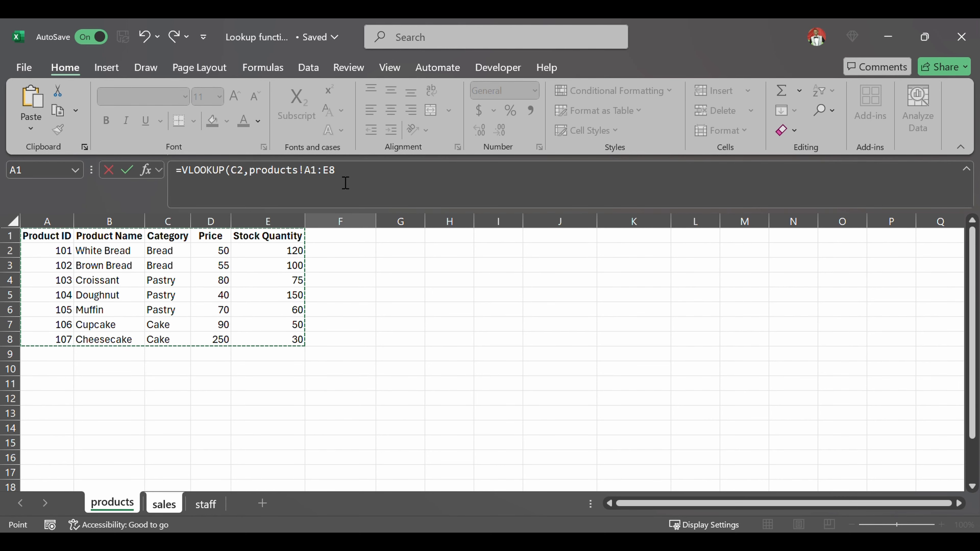
pyautogui.moveTo(345, 184); pyautogui.dragTo(314, 184)
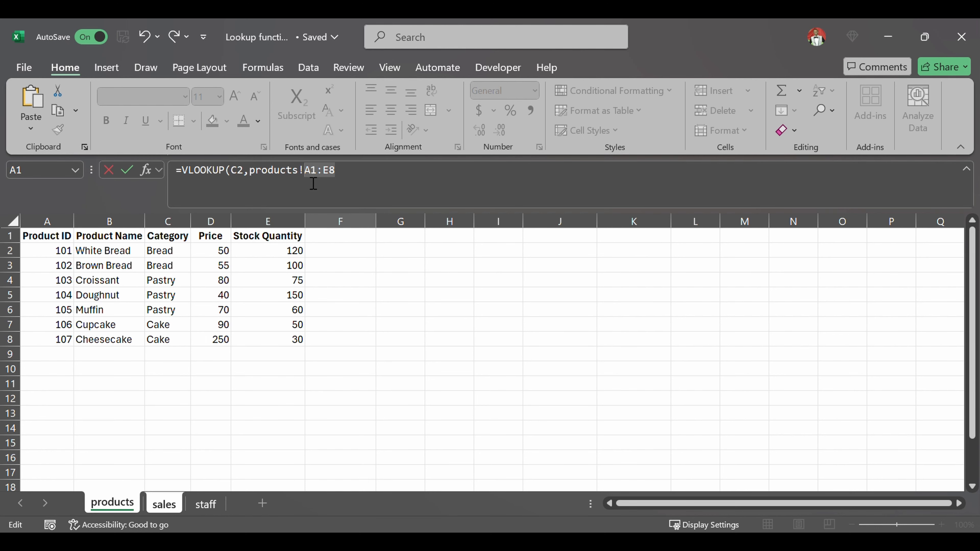
pyautogui.press('F4')
pyautogui.press('End')
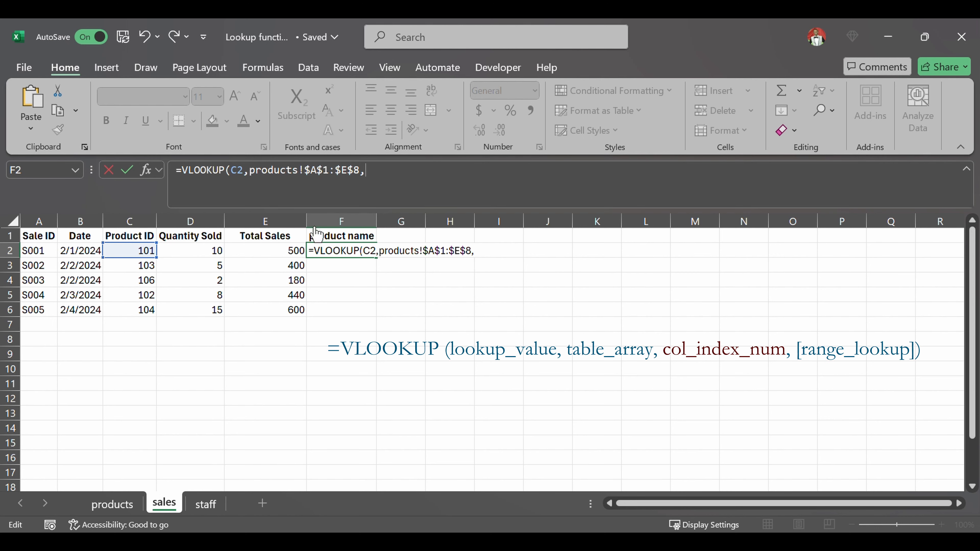
# Complete the VLOOKUP formula in F2 with column index 2 and range lookup 0 for an exact match
pyautogui.click(112, 504)
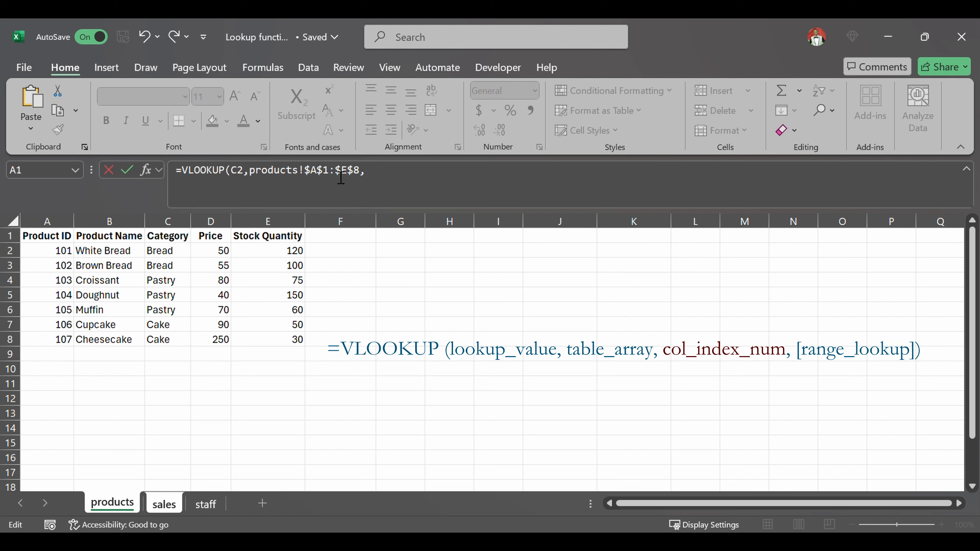
pyautogui.write('2,0')
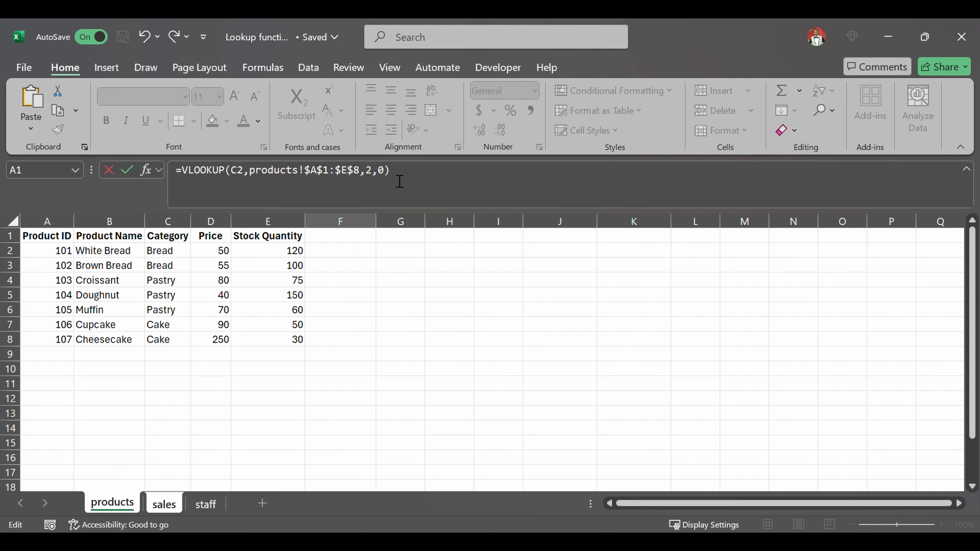
pyautogui.press('Return')
pyautogui.click(355, 251)
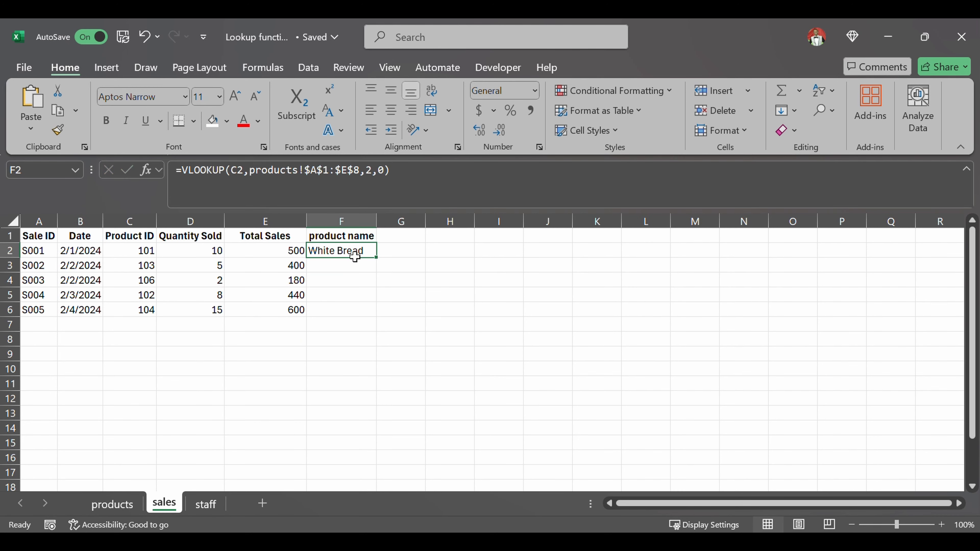
# Check F2's lookup result against the products sheet and fill its formula down through F6 on the sales sheet
pyautogui.click(154, 254)
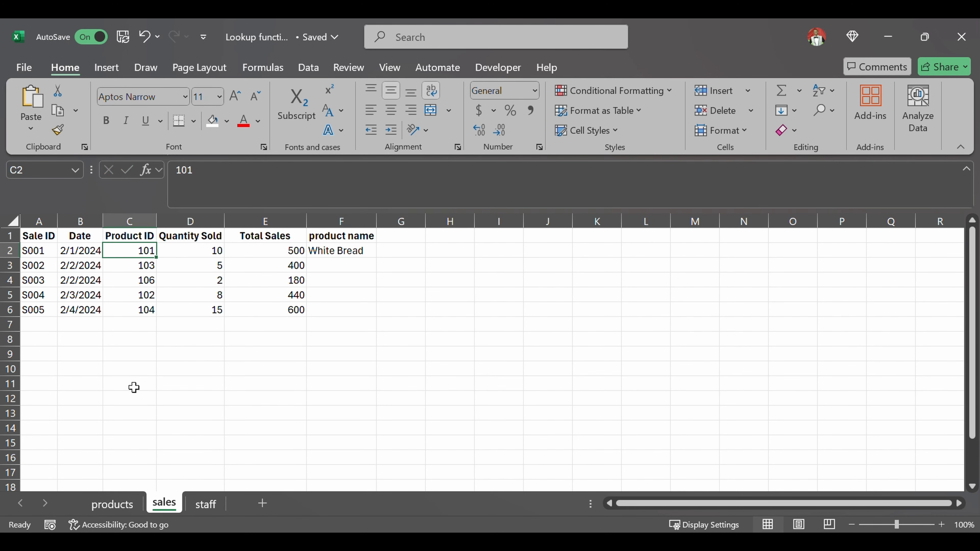
pyautogui.click(112, 504)
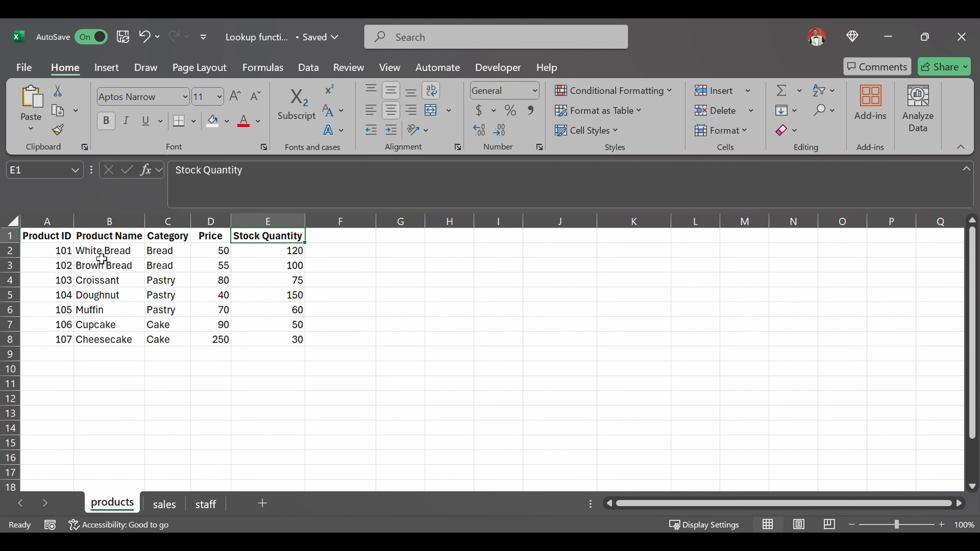
pyautogui.click(164, 504)
pyautogui.click(365, 257)
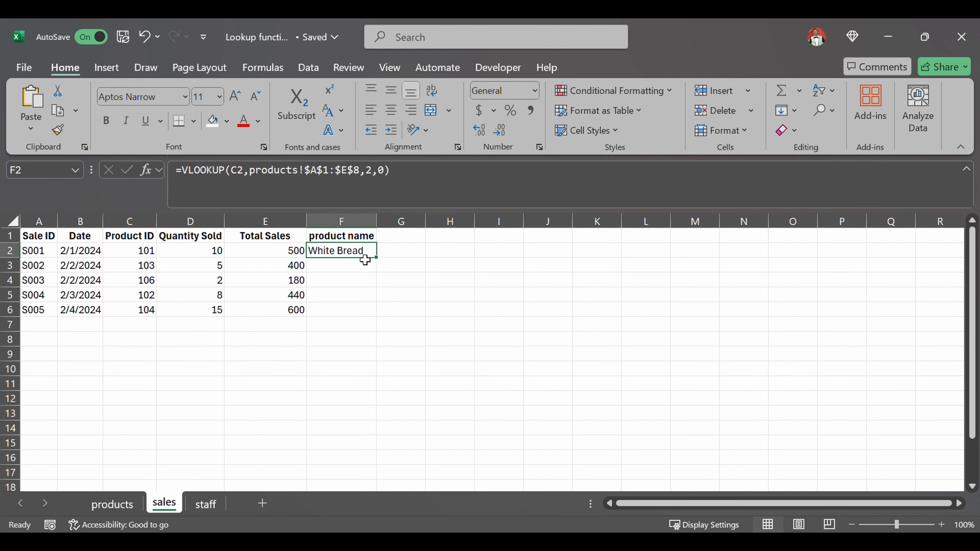
pyautogui.moveTo(384, 262); pyautogui.dragTo(372, 328)
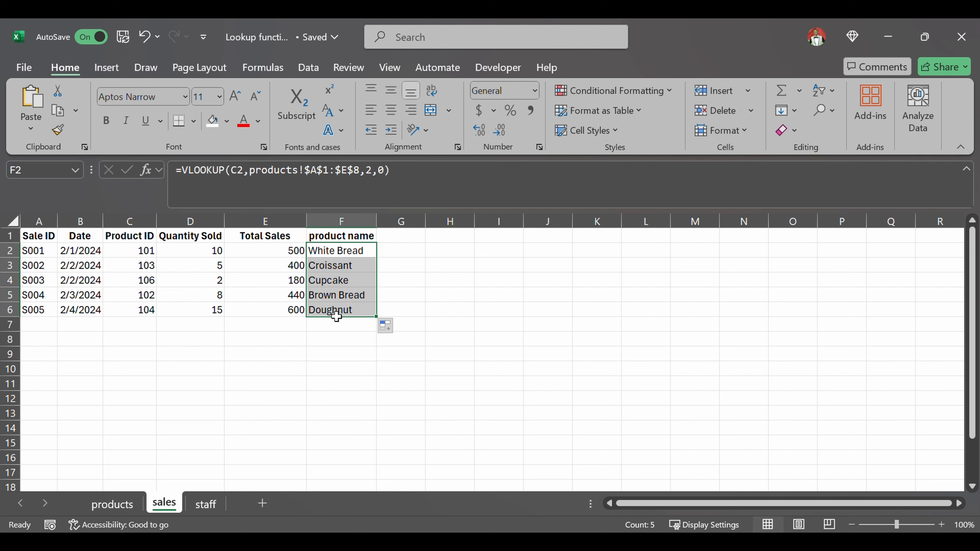
pyautogui.click(362, 257)
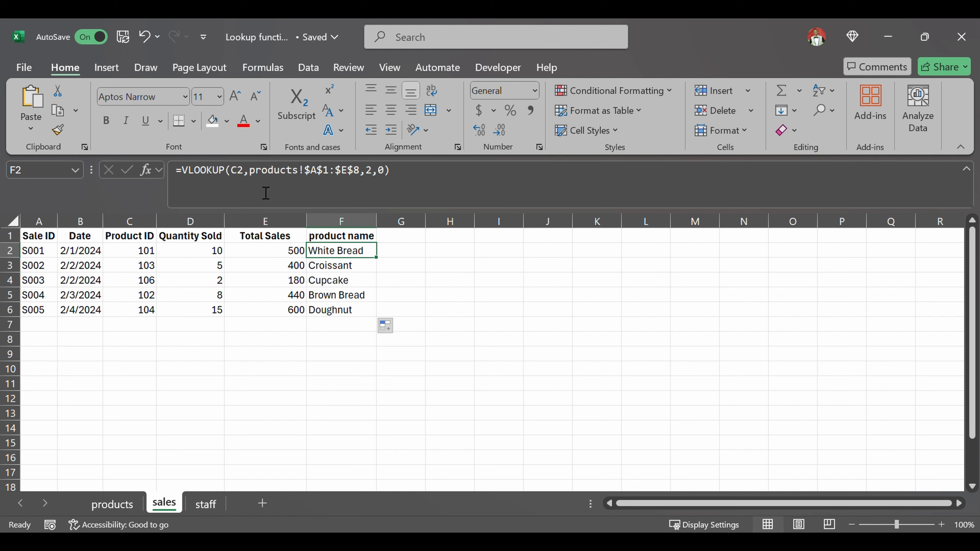
# Review the lookup value, table array, column index and range lookup arguments of the VLOOKUP formula in F2
pyautogui.click(245, 180)
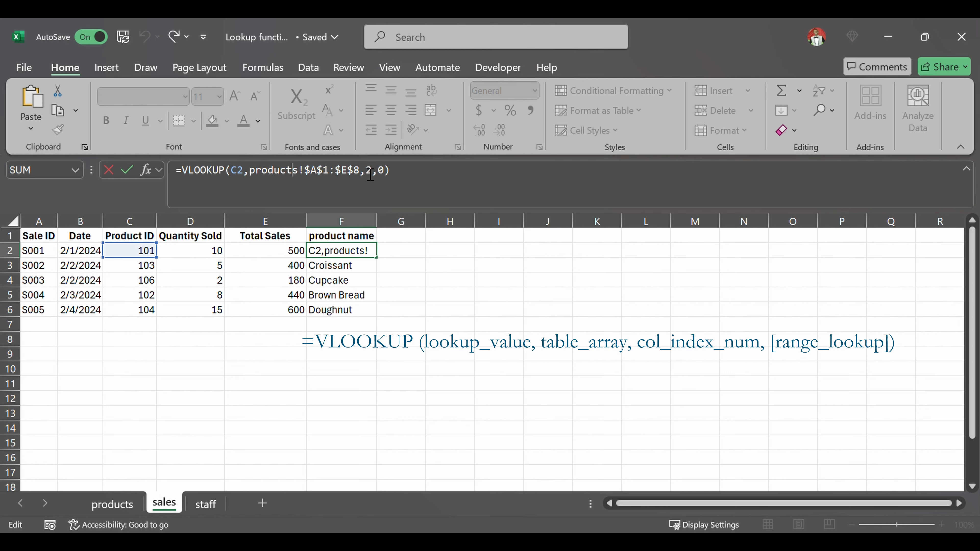
pyautogui.click(379, 184)
pyautogui.click(391, 178)
pyautogui.press('Return')
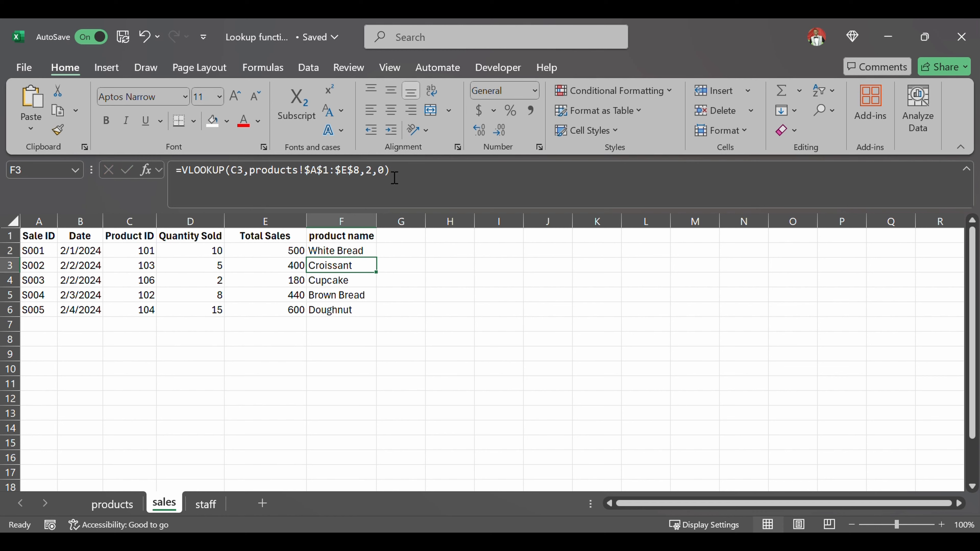
pyautogui.click(401, 354)
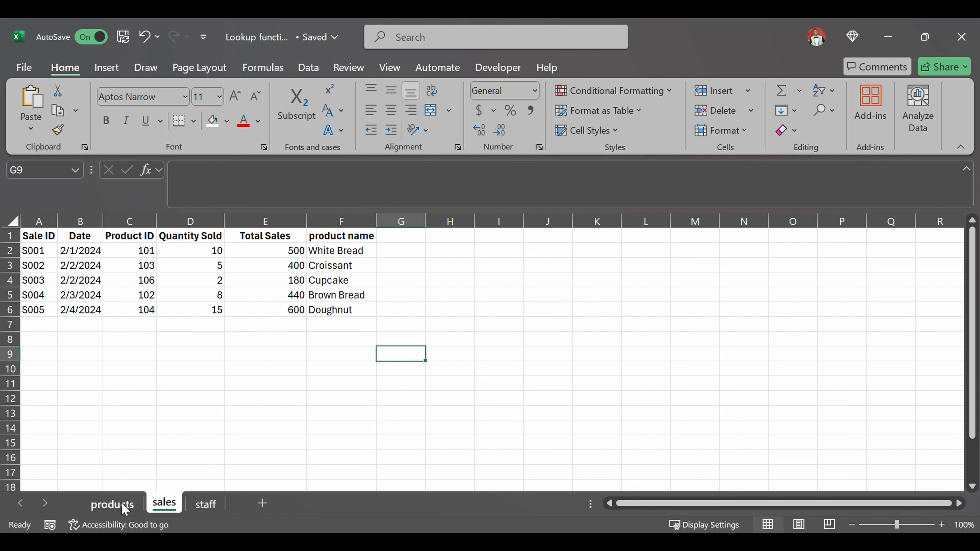
# Copy the "product name" header from F1 into G1 and fit column G's width to it
pyautogui.click(372, 240)
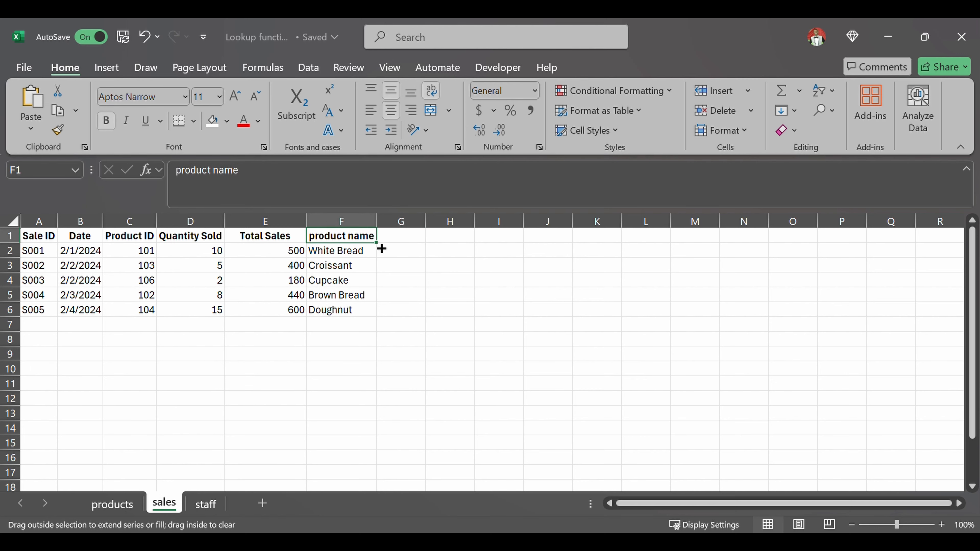
pyautogui.moveTo(383, 249); pyautogui.dragTo(412, 245)
pyautogui.click(409, 241)
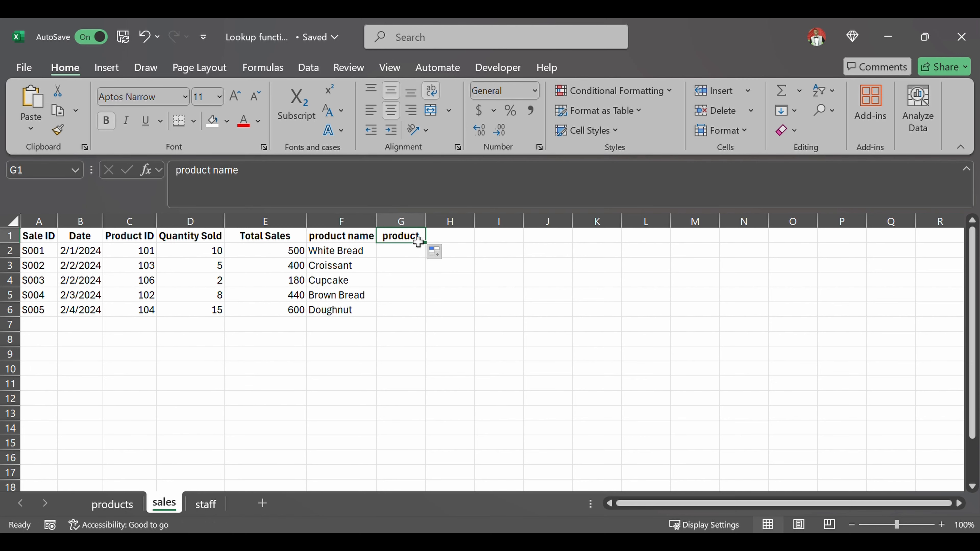
pyautogui.doubleClick(433, 223)
pyautogui.click(396, 196)
pyautogui.write('- h')
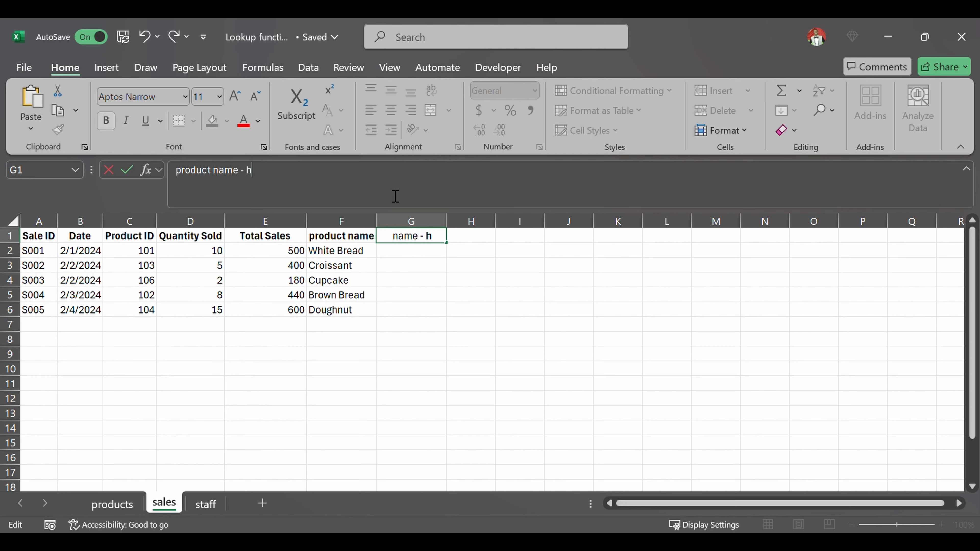
pyautogui.write('orzinota')
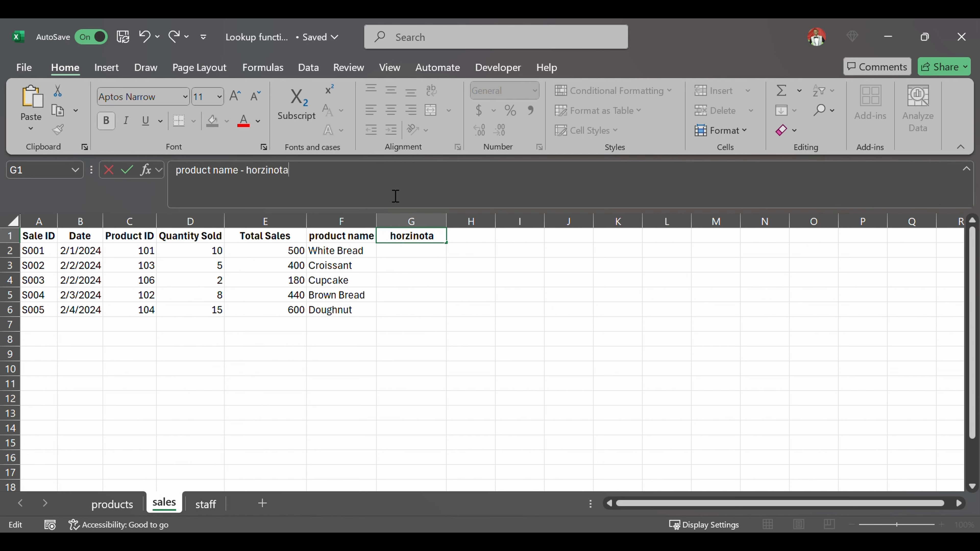
pyautogui.press('BackSpace')
pyautogui.press('BackSpace')
pyautogui.press('BackSpace')
pyautogui.press('BackSpace')
pyautogui.press('BackSpace')
pyautogui.press('BackSpace')
pyautogui.press('BackSpace')
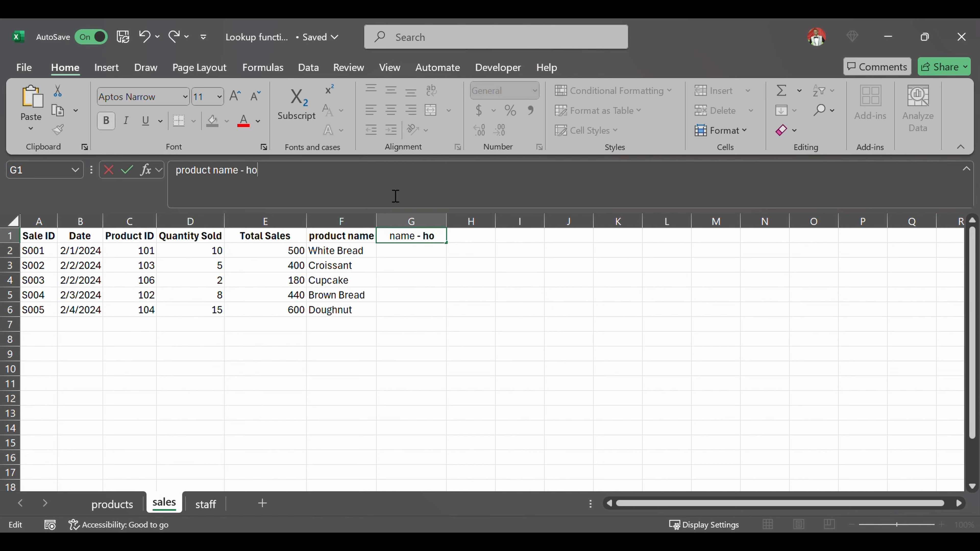
pyautogui.press('BackSpace')
pyautogui.press('BackSpace')
pyautogui.press('BackSpace')
pyautogui.press('BackSpace')
pyautogui.press('BackSpace')
pyautogui.press('Return')
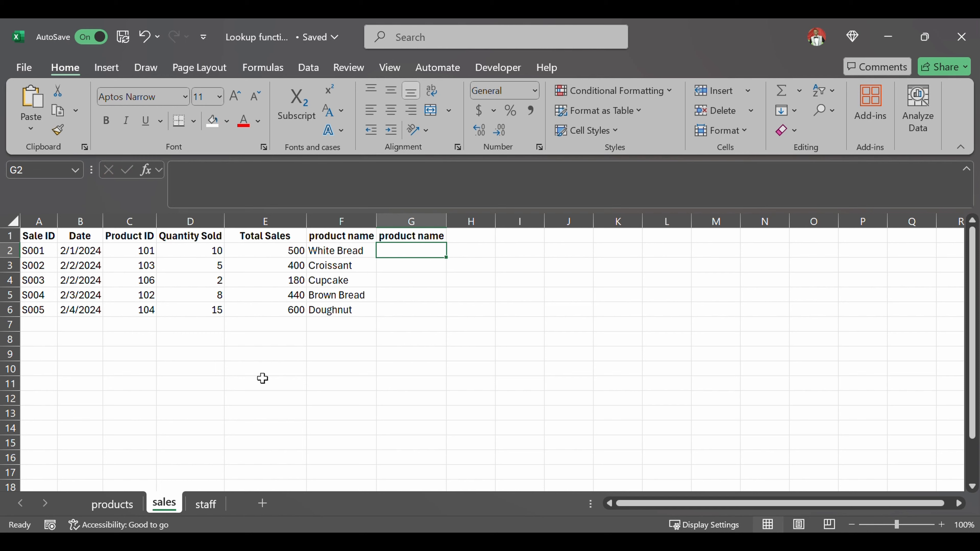
# Copy the product table A1:E8 on the products sheet and paste it transposed starting at cell J6
pyautogui.click(95, 507)
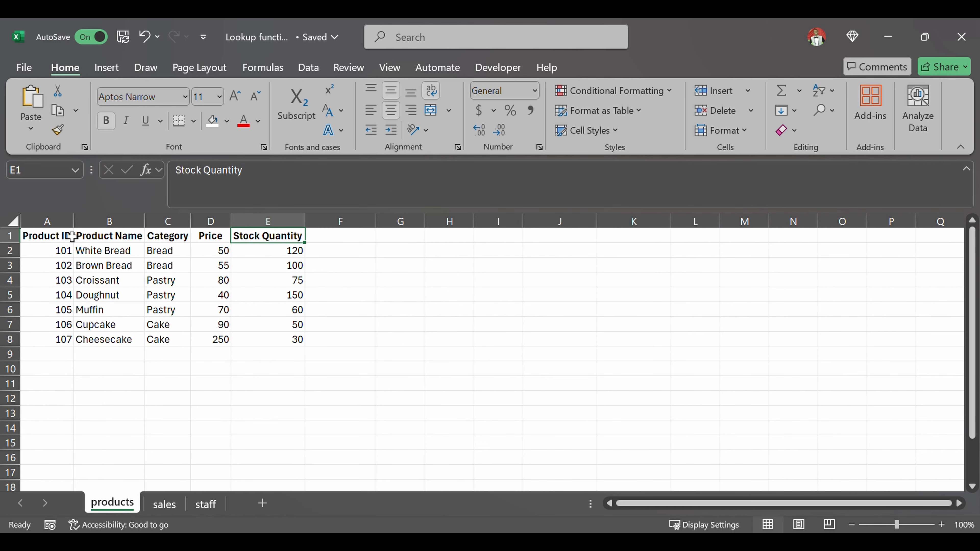
pyautogui.moveTo(72, 236); pyautogui.dragTo(274, 342)
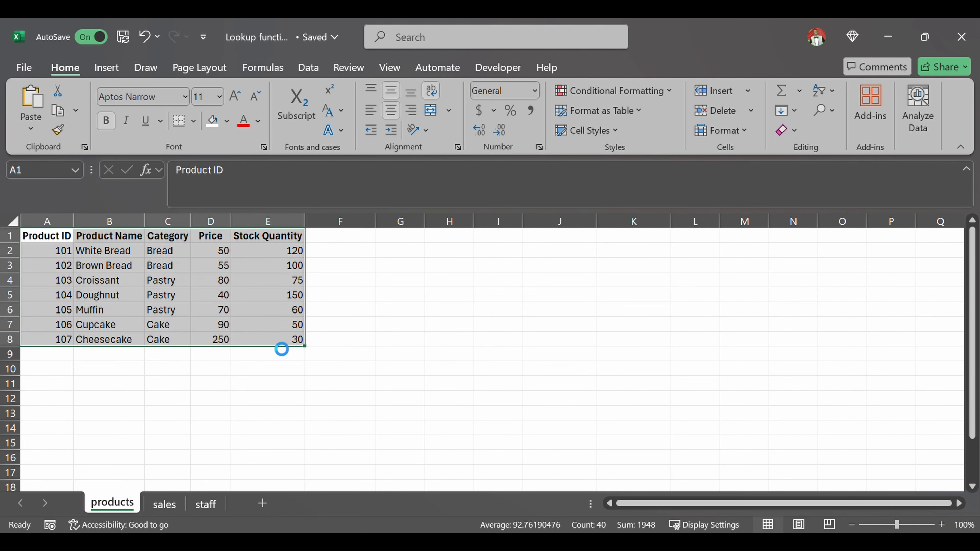
pyautogui.hotkey('ctrl', 'c')
pyautogui.click(562, 312)
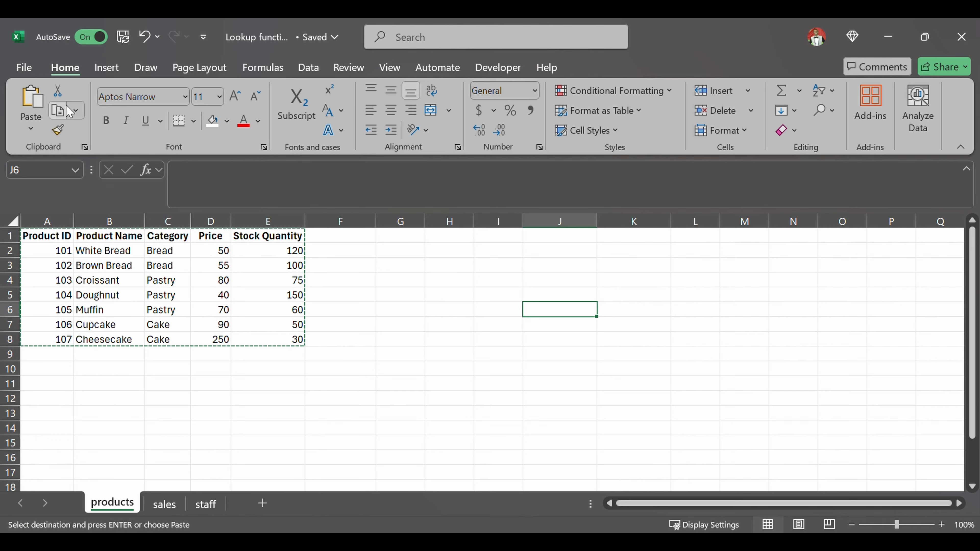
pyautogui.click(69, 201)
pyautogui.hscroll(1, 575, 386)
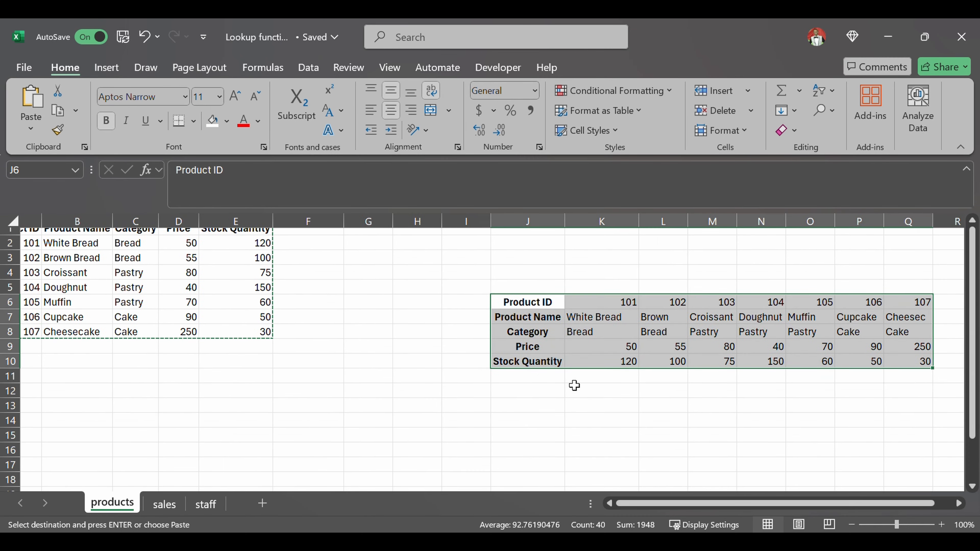
pyautogui.scroll(1, 575, 386)
pyautogui.hscroll(1, 574, 386)
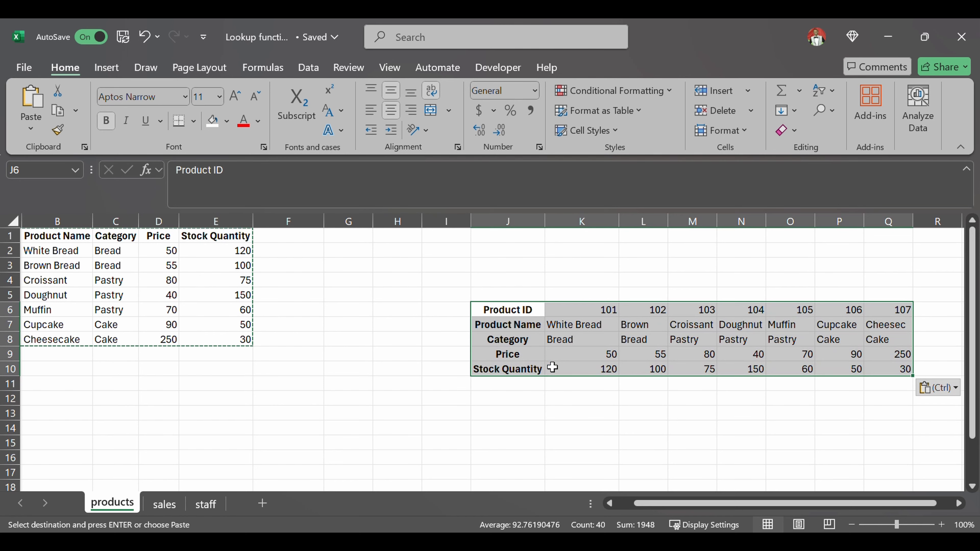
pyautogui.click(552, 367)
pyautogui.press('Escape')
pyautogui.moveTo(529, 325); pyautogui.dragTo(692, 354)
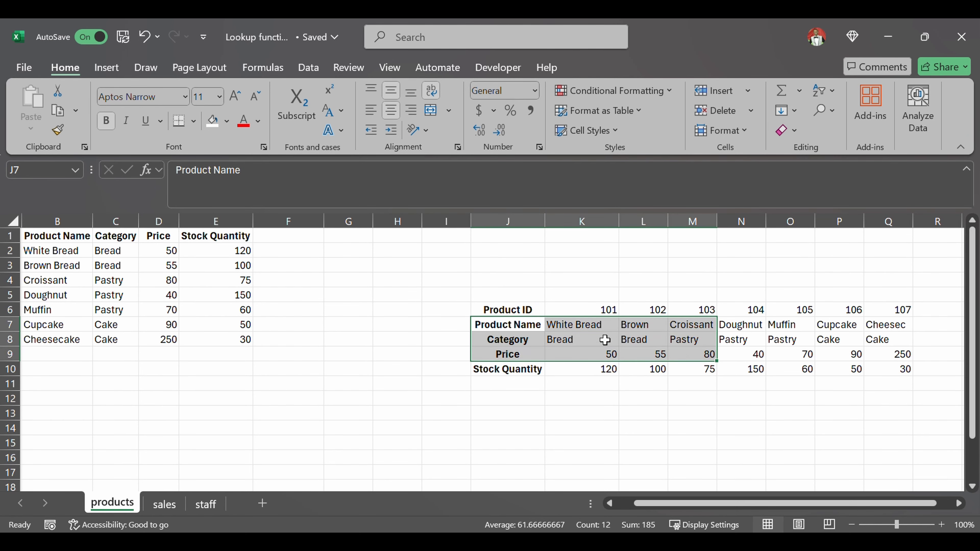
pyautogui.click(838, 340)
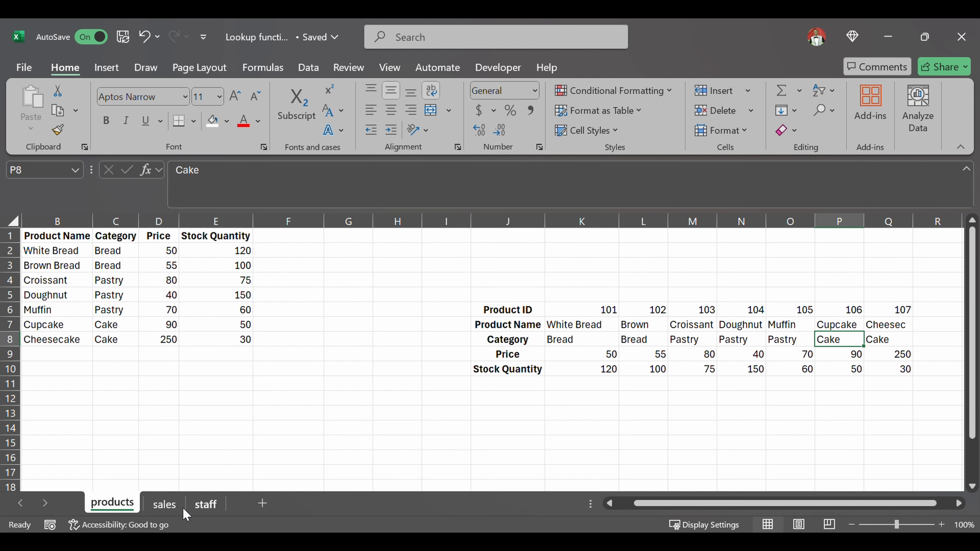
# Start an HLOOKUP formula in G2 of the sales sheet with the product ID in C2 as the lookup value
pyautogui.click(164, 504)
pyautogui.write('=')
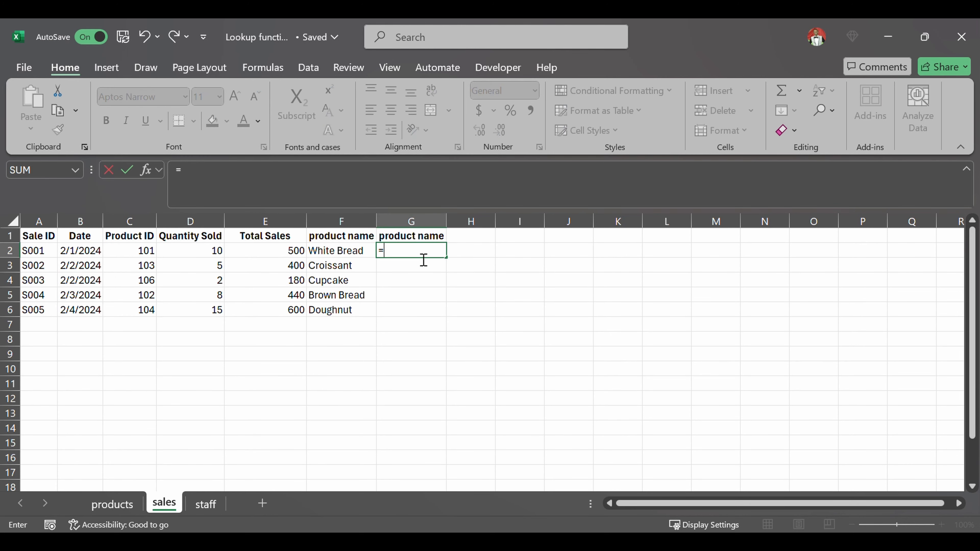
pyautogui.write('hl')
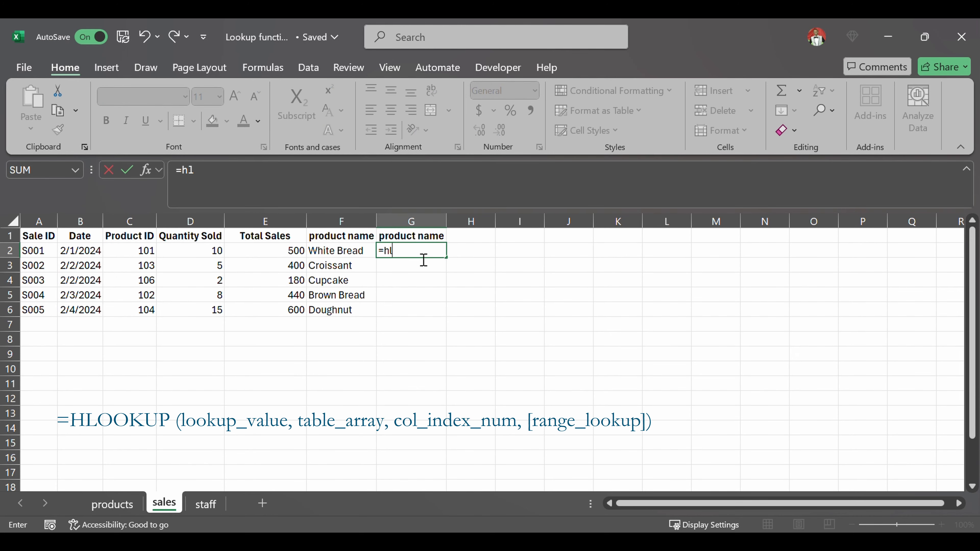
pyautogui.press('Tab')
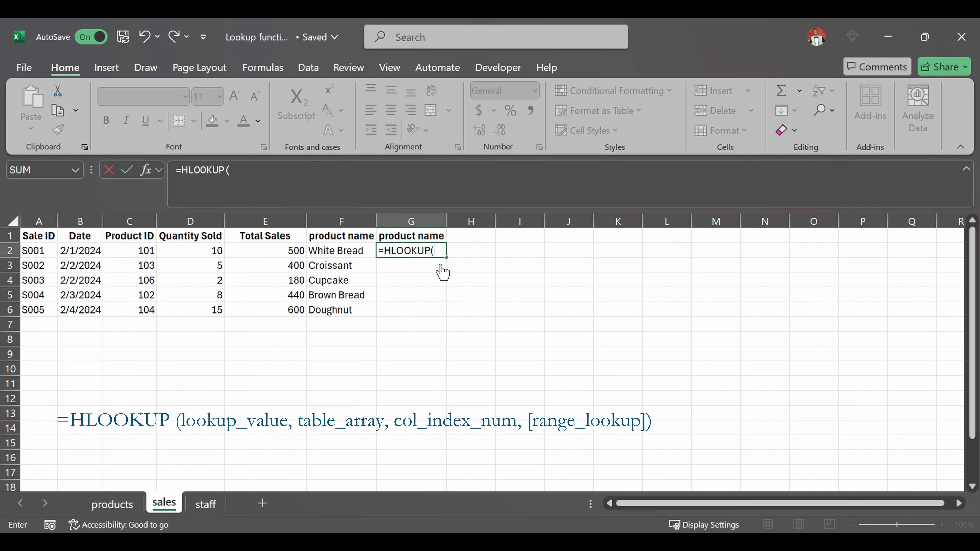
pyautogui.click(145, 255)
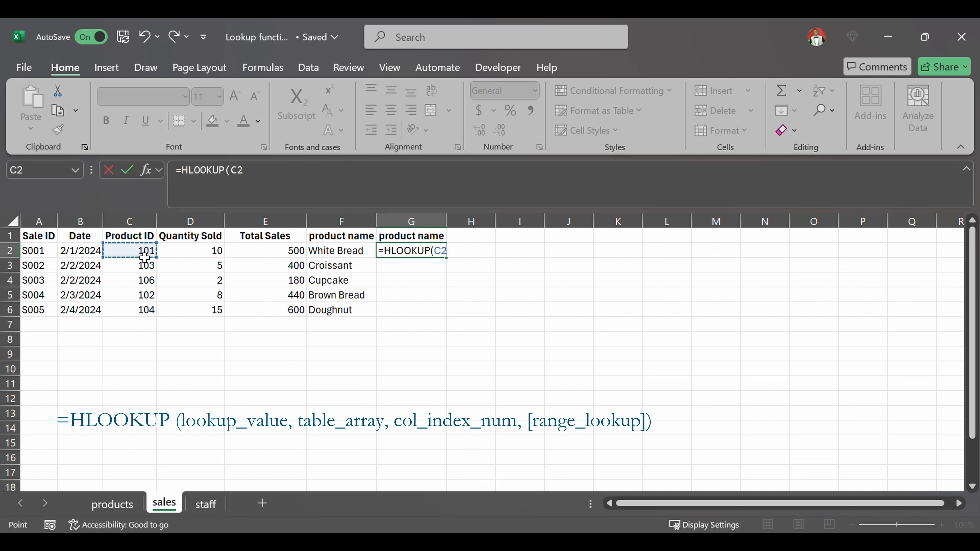
pyautogui.write(',')
# Set the HLOOKUP's table array to J6:Q10 on the products sheet, locked as absolute references ($J$6:$Q$10)
pyautogui.click(120, 504)
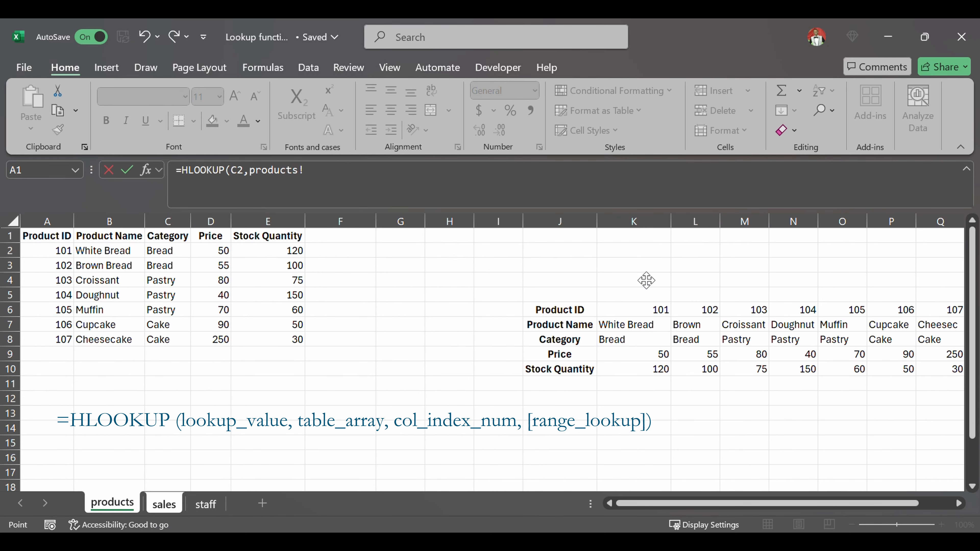
pyautogui.moveTo(573, 314); pyautogui.dragTo(892, 373)
pyautogui.write(',')
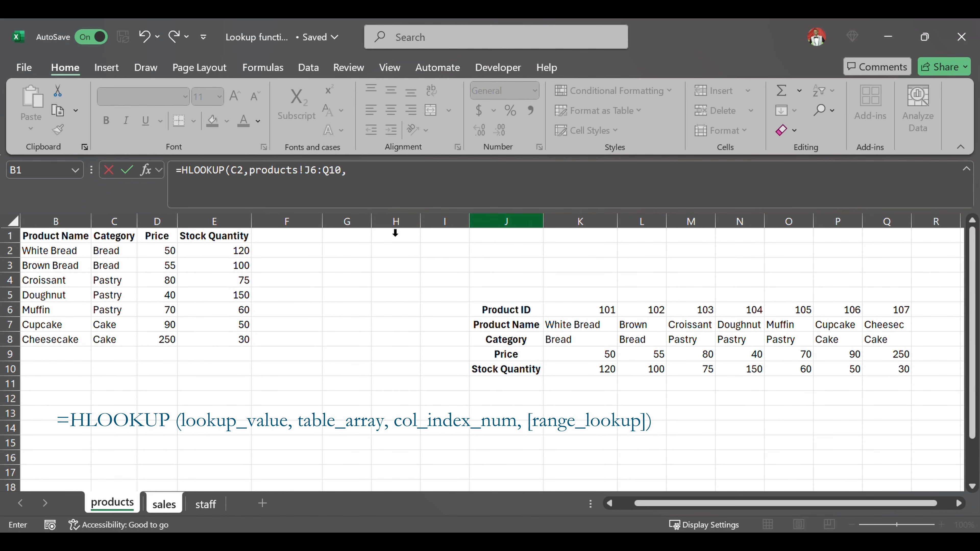
pyautogui.moveTo(342, 180); pyautogui.dragTo(316, 179)
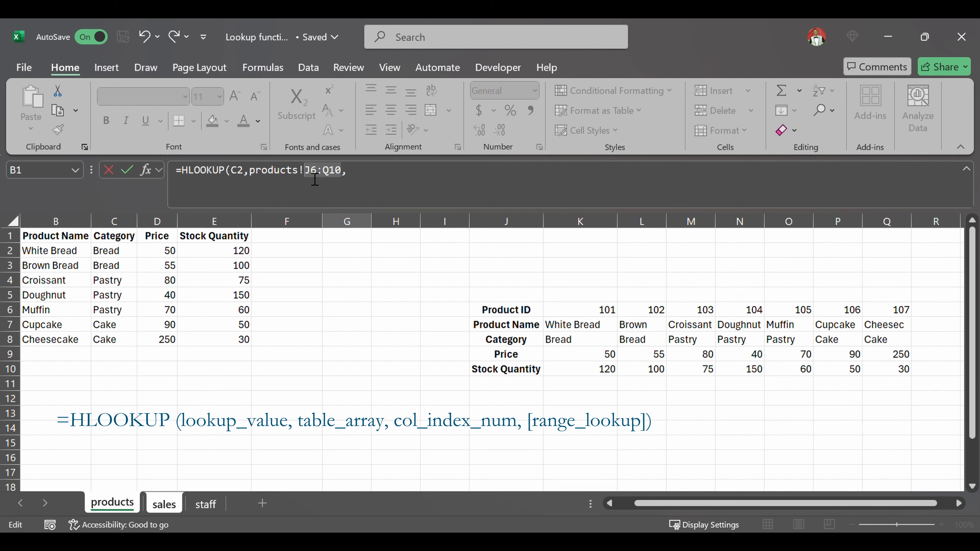
pyautogui.press('F4')
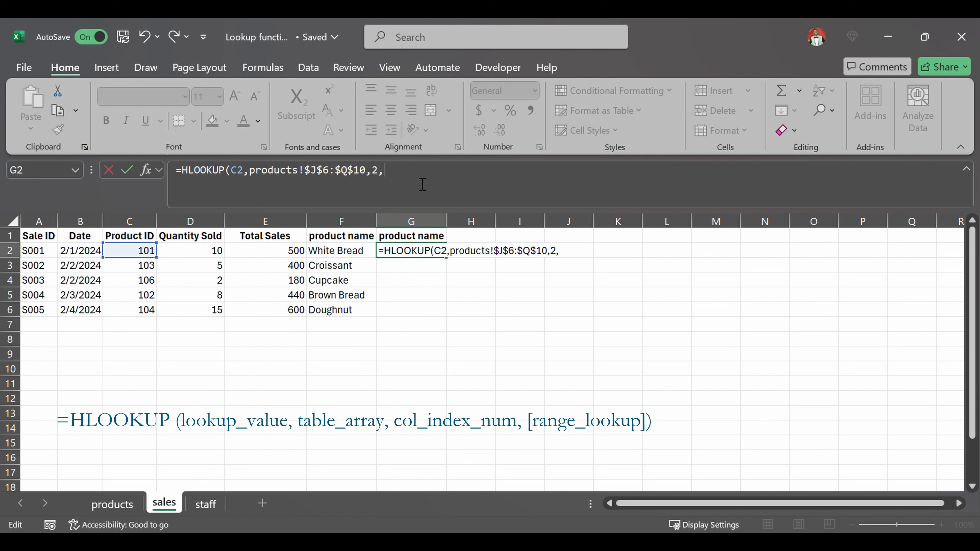
# Complete G2's HLOOKUP with row index 2 and range lookup 0, and fill the formula down through G6
pyautogui.press('Return')
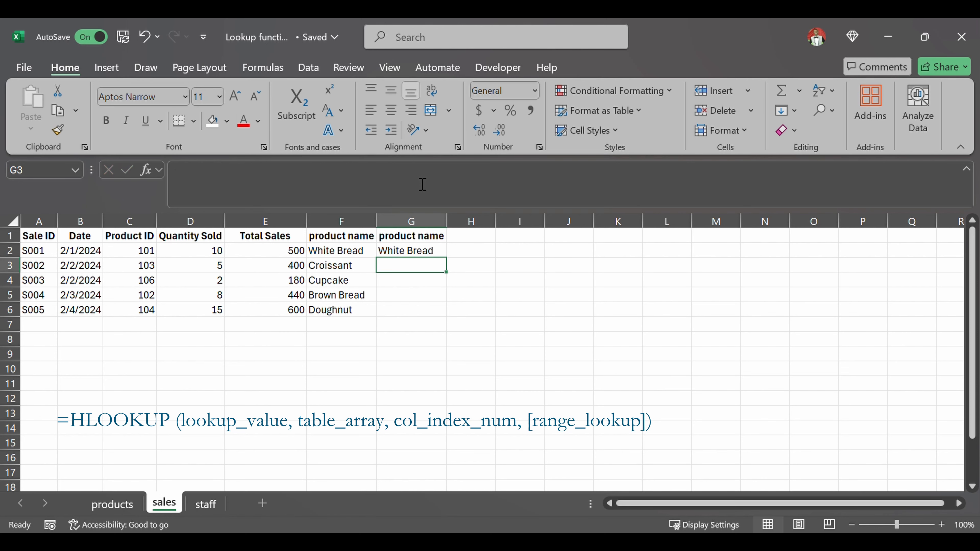
pyautogui.click(445, 255)
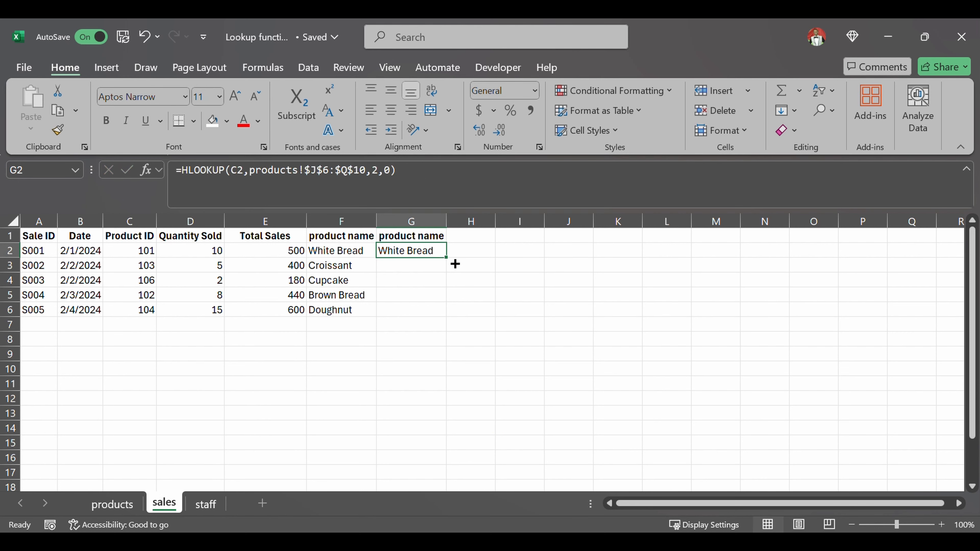
pyautogui.moveTo(455, 264); pyautogui.dragTo(447, 322)
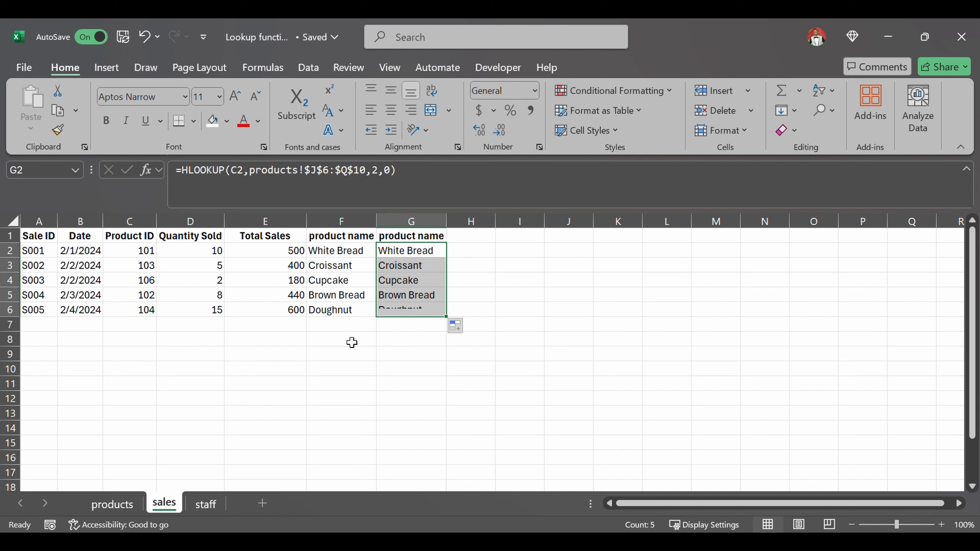
# Extend the VLOOKUP formula from F6 and the HLOOKUP formula from G6 down to row 7
pyautogui.click(364, 309)
pyautogui.moveTo(377, 317); pyautogui.dragTo(378, 337)
pyautogui.click(427, 299)
pyautogui.click(441, 314)
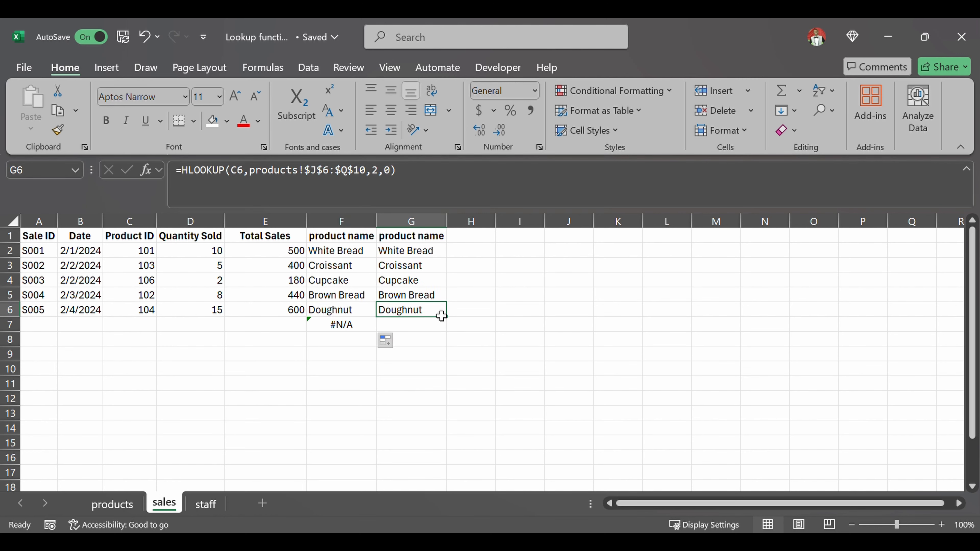
pyautogui.moveTo(449, 323); pyautogui.dragTo(448, 336)
# Test both lookups in row 7 by entering product ID 105 in C7 and replacing it with 107
pyautogui.click(148, 323)
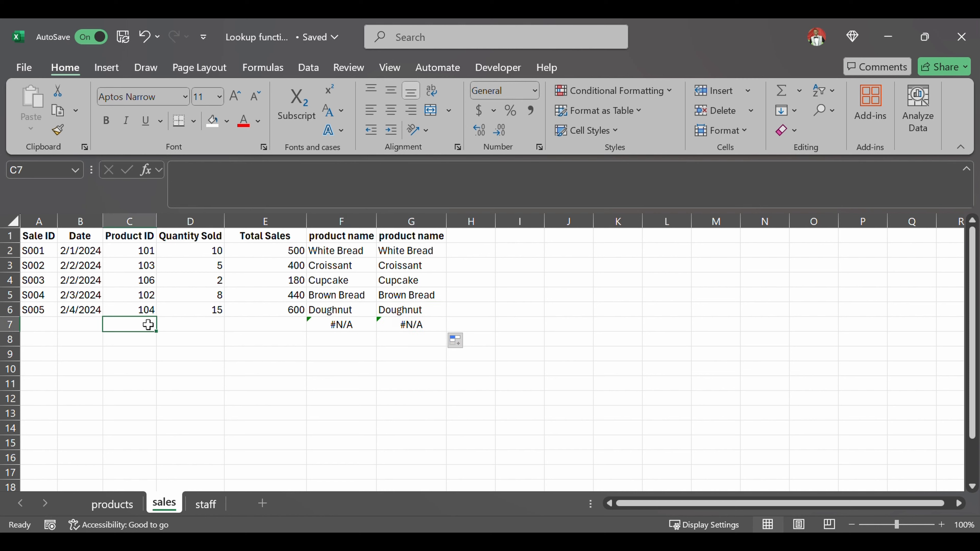
pyautogui.write('105')
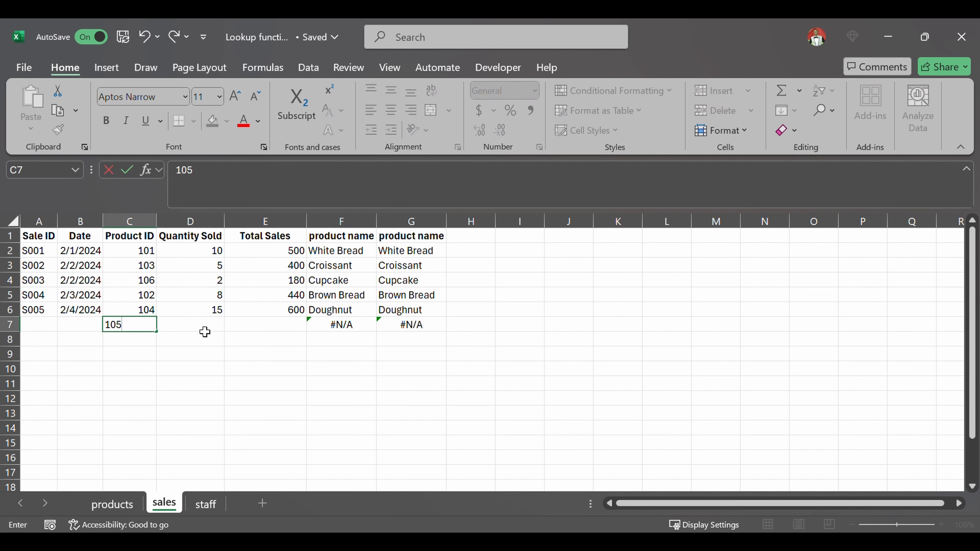
pyautogui.press('Return')
pyautogui.click(145, 327)
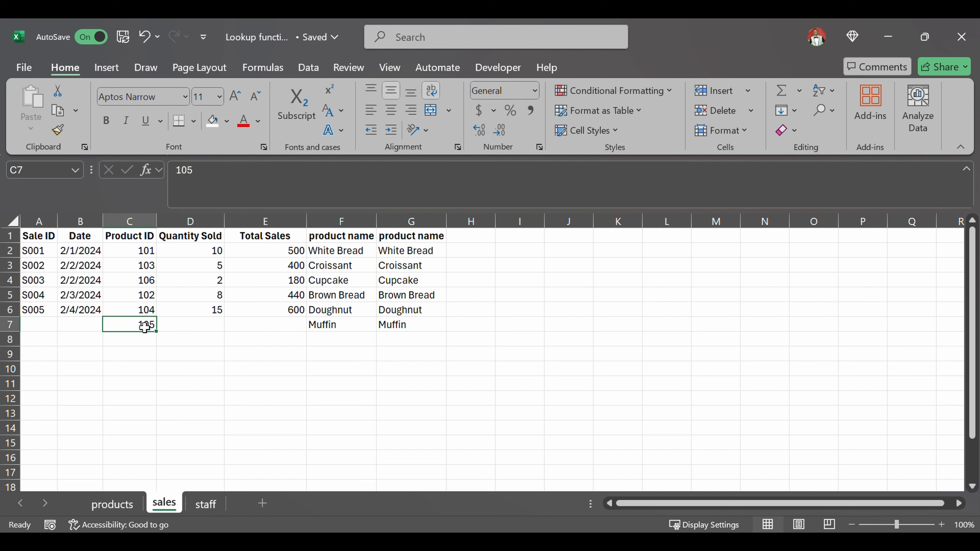
pyautogui.write('107')
pyautogui.press('Return')
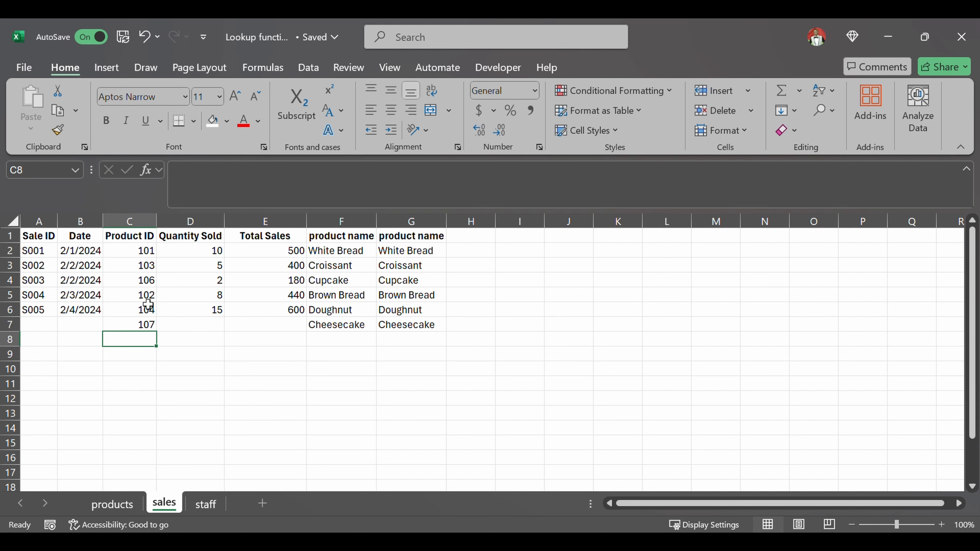
# Examine the VLOOKUP formulas in F7 and F2, and the A1:E8 table with its Product ID column on the products sheet
pyautogui.click(368, 327)
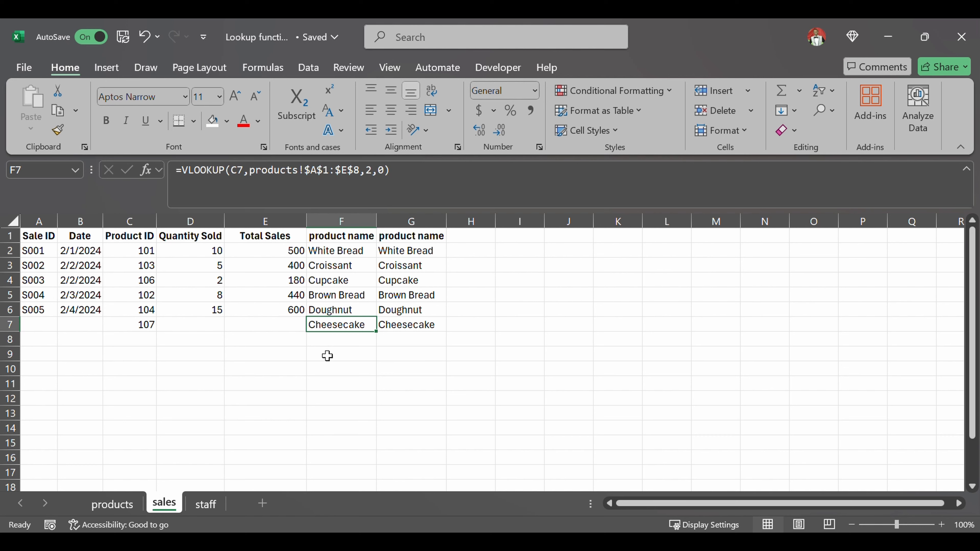
pyautogui.click(355, 253)
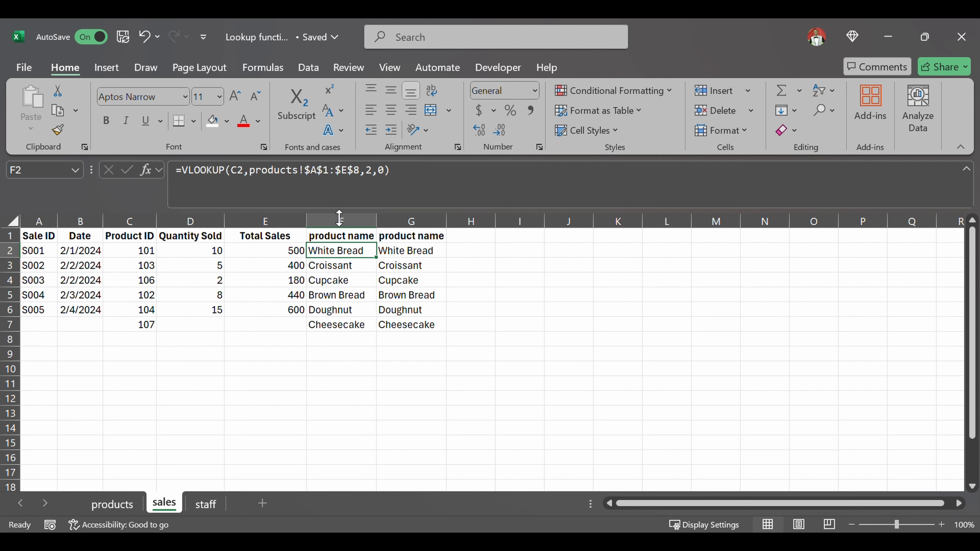
pyautogui.click(118, 505)
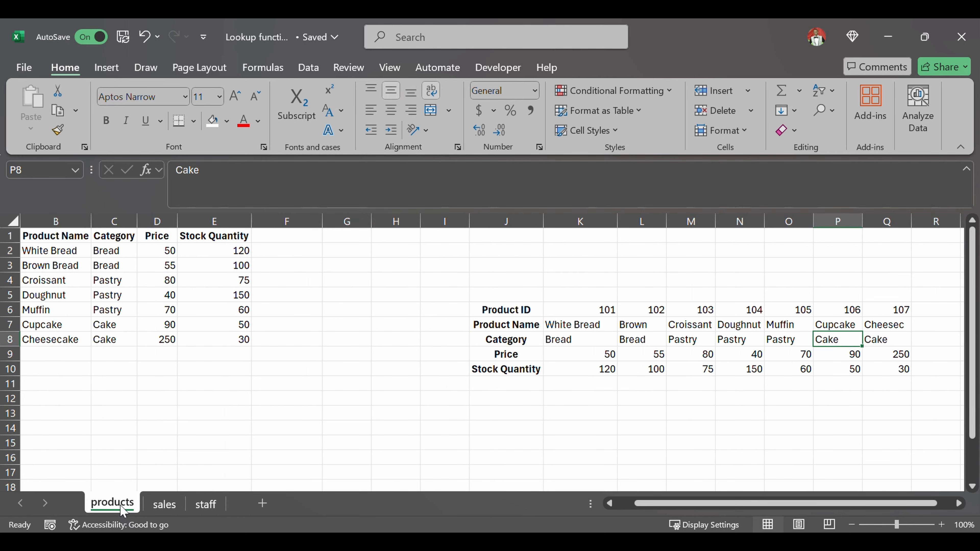
pyautogui.hscroll(-1, 134, 356)
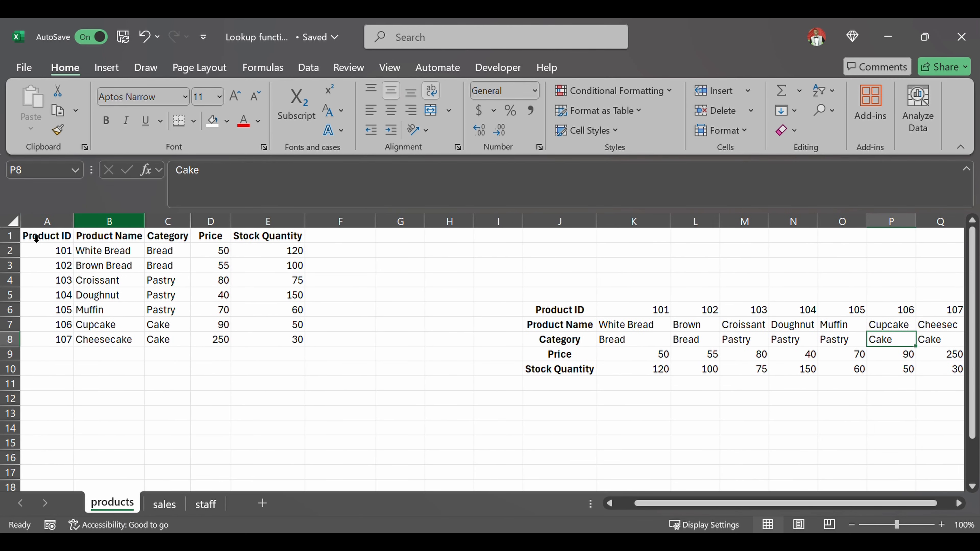
pyautogui.moveTo(46, 236); pyautogui.dragTo(297, 341)
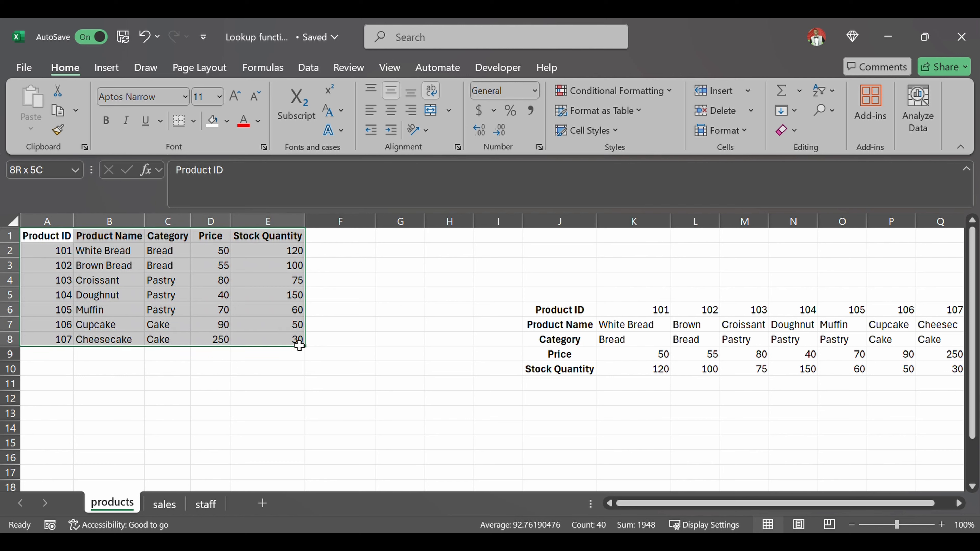
pyautogui.click(69, 227)
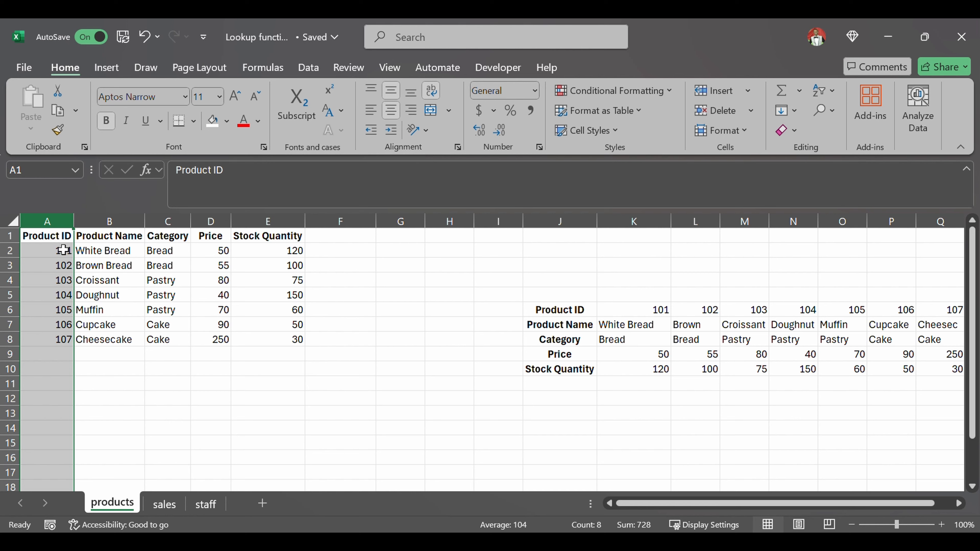
pyautogui.moveTo(47, 235); pyautogui.dragTo(284, 344)
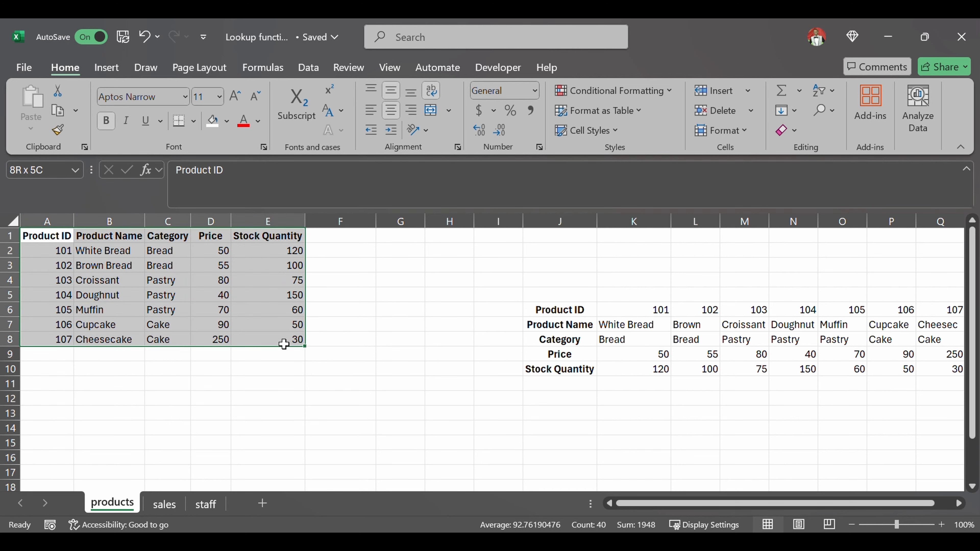
pyautogui.click(65, 237)
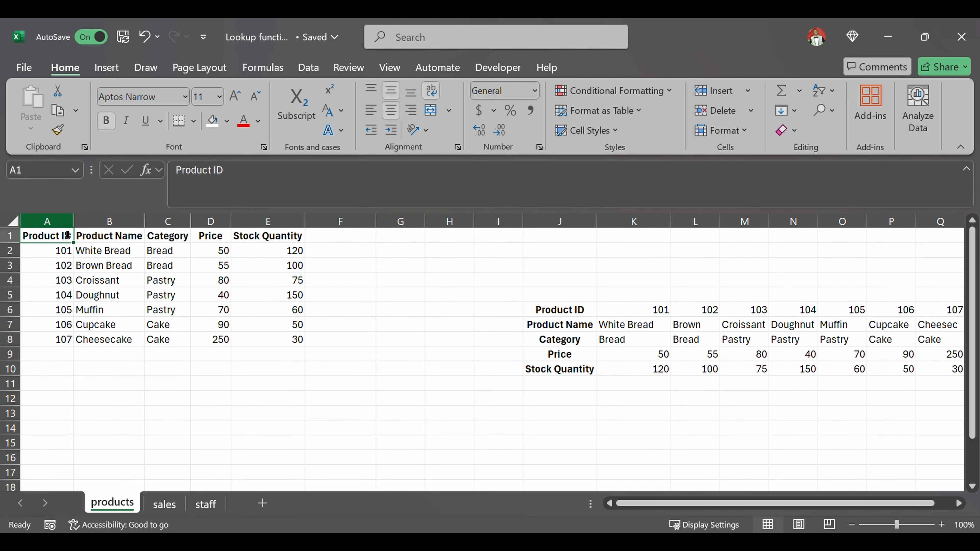
pyautogui.hotkey('ctrl', 'space')
# Copy the transposed table's Stock Quantity row J10:Q10 into row 5, starting at J5, directly above the Product ID row
pyautogui.click(579, 312)
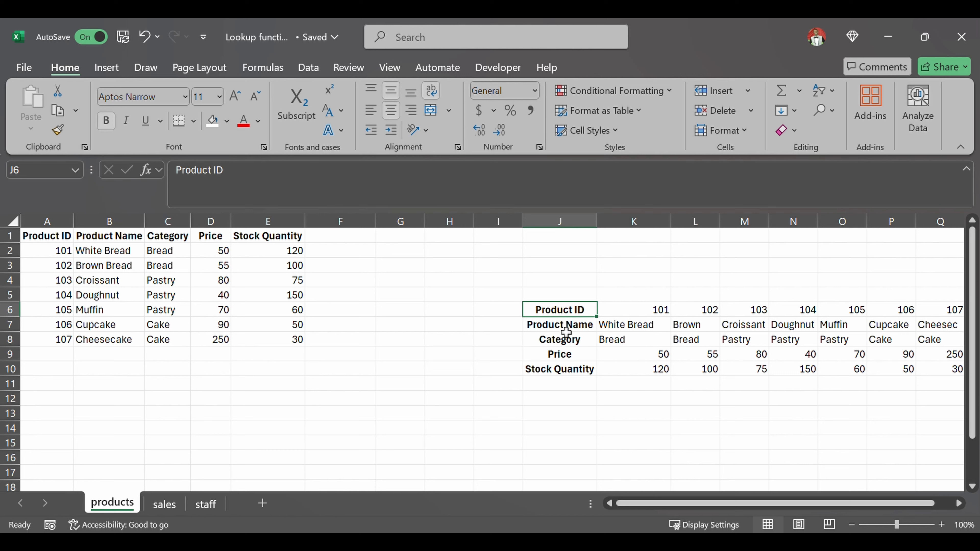
pyautogui.moveTo(561, 372); pyautogui.dragTo(839, 372)
pyautogui.hotkey('ctrl', 'c')
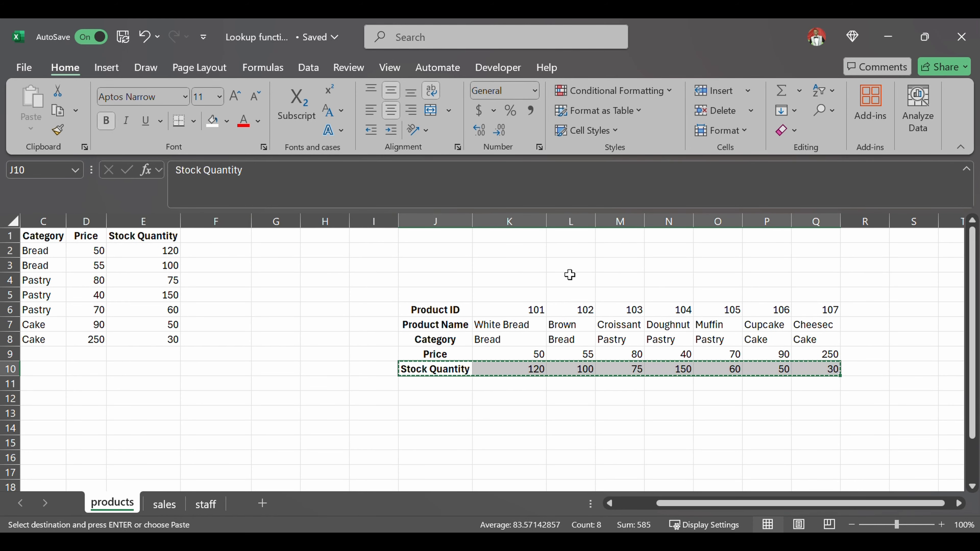
pyautogui.click(463, 299)
pyautogui.hotkey('ctrl', 'v')
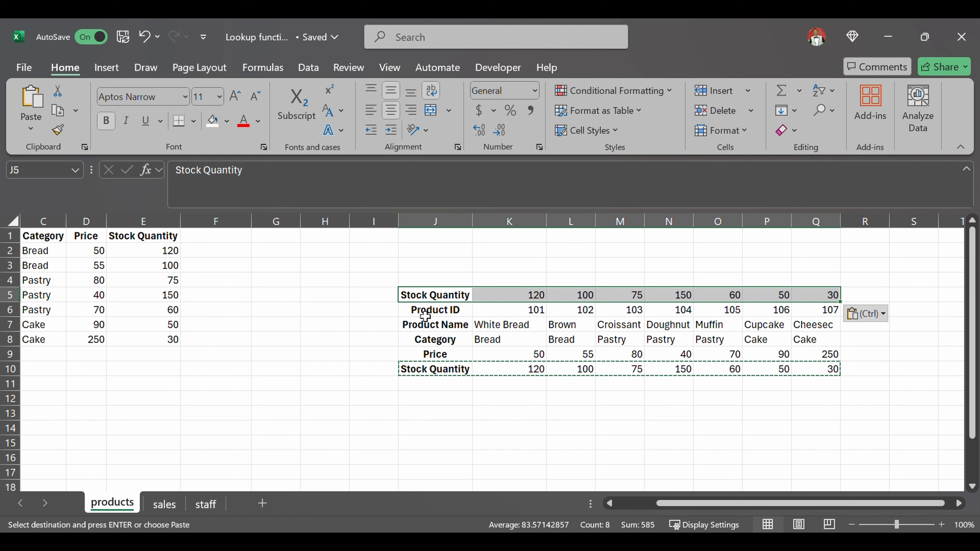
pyautogui.click(418, 297)
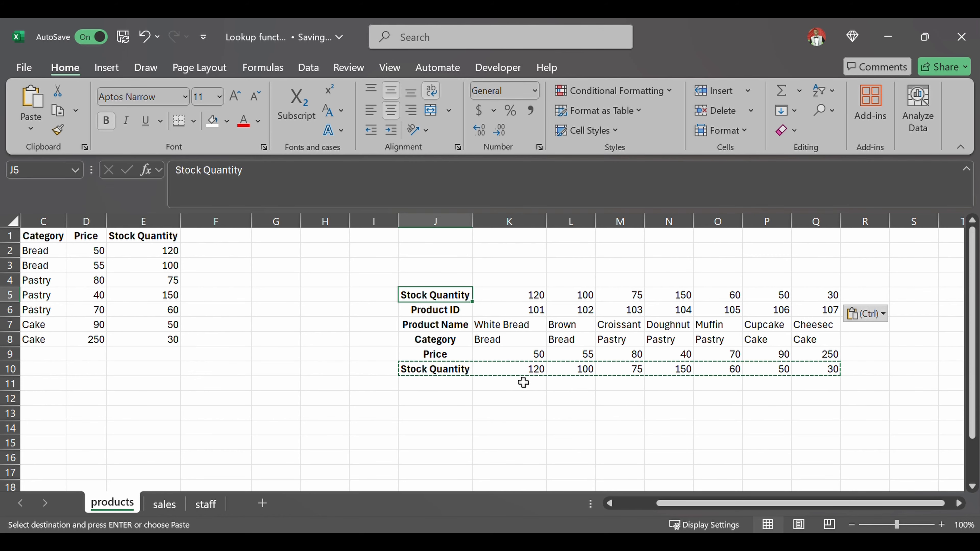
# Add the header "xlookup" in H1 of the sales sheet and widen column H
pyautogui.hscroll(-3, 523, 382)
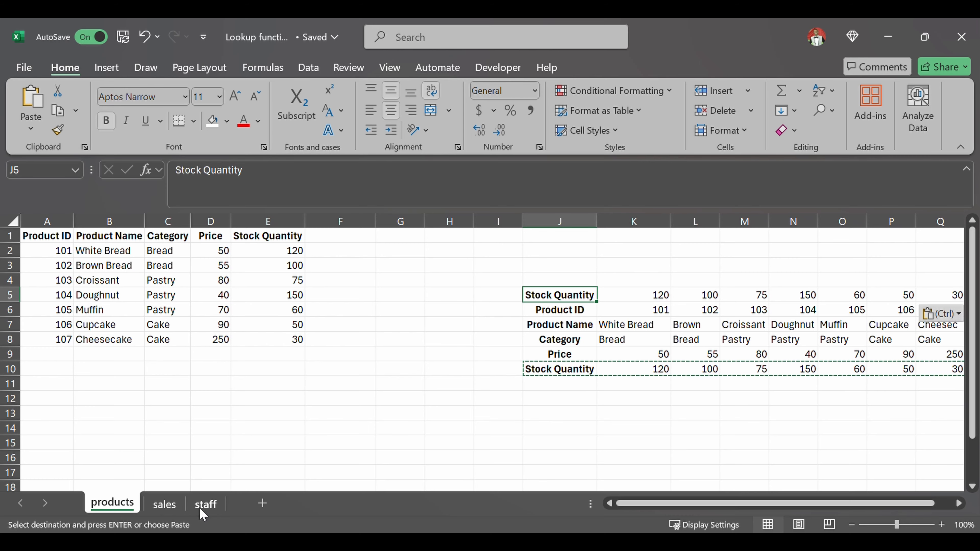
pyautogui.click(165, 505)
pyautogui.click(433, 236)
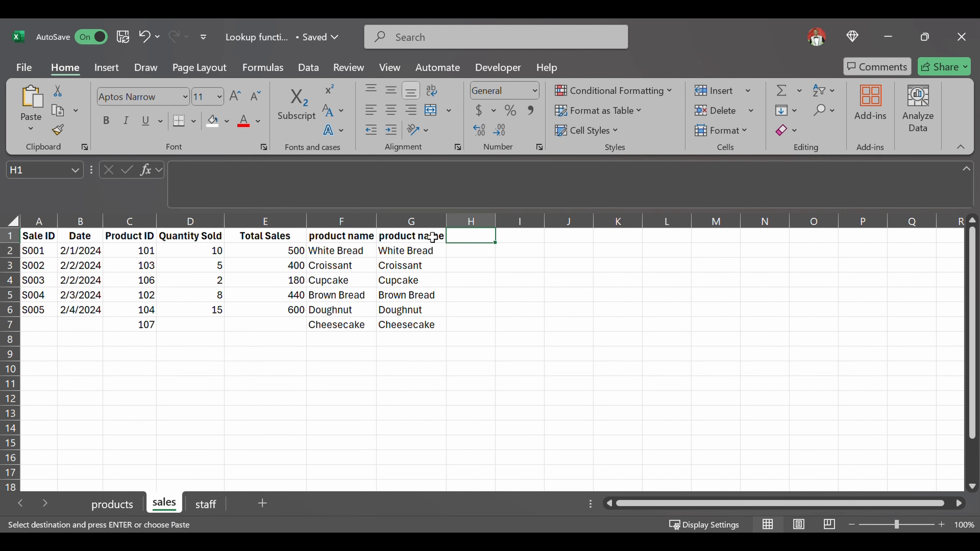
pyautogui.moveTo(446, 243); pyautogui.dragTo(484, 245)
pyautogui.click(481, 240)
pyautogui.write('xl')
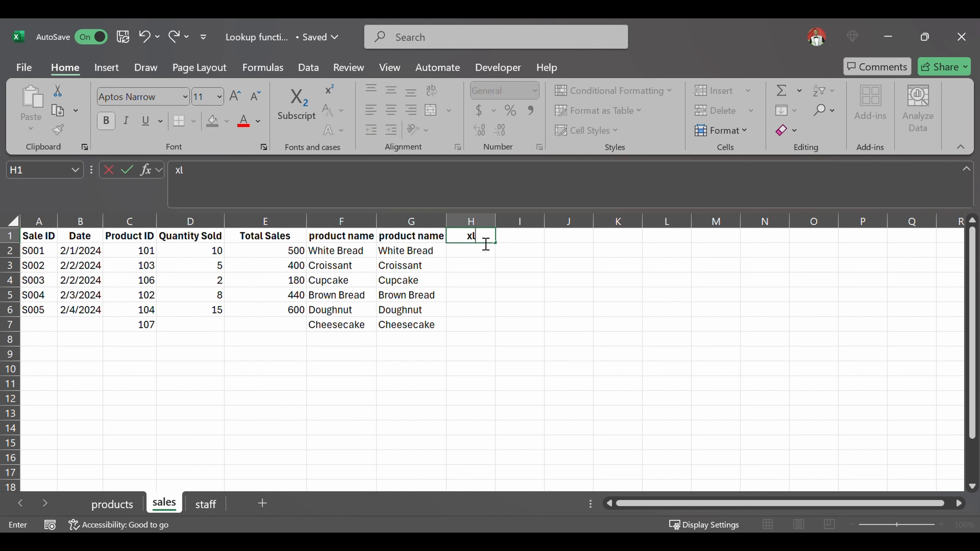
pyautogui.write('ookup')
pyautogui.press('Return')
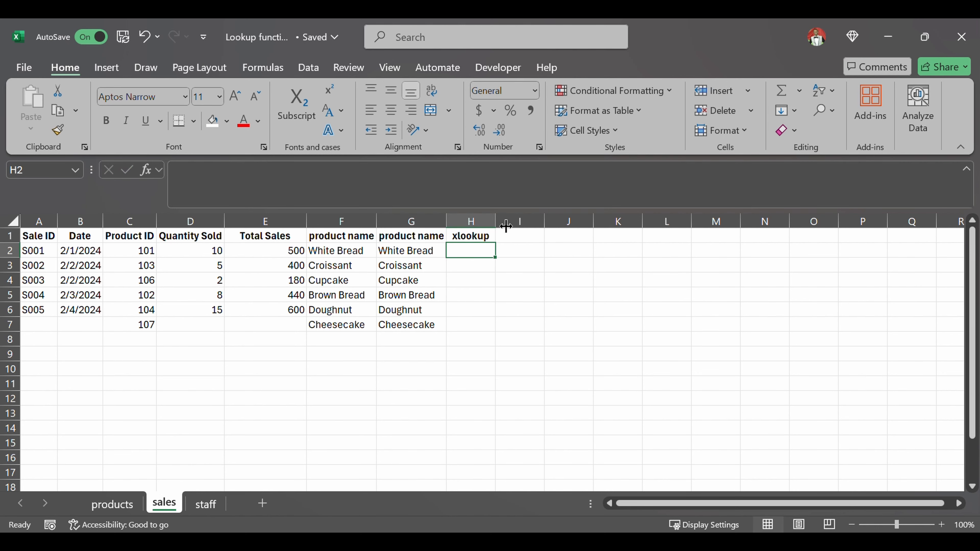
pyautogui.doubleClick(496, 221)
pyautogui.moveTo(489, 226); pyautogui.dragTo(564, 232)
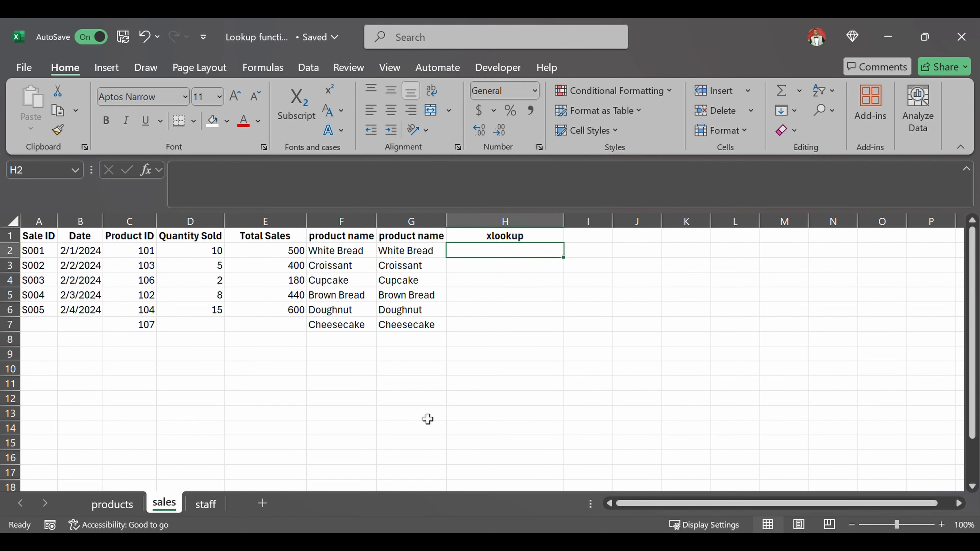
# Start an XLOOKUP formula in H2 with C2 as the lookup value
pyautogui.write('=')
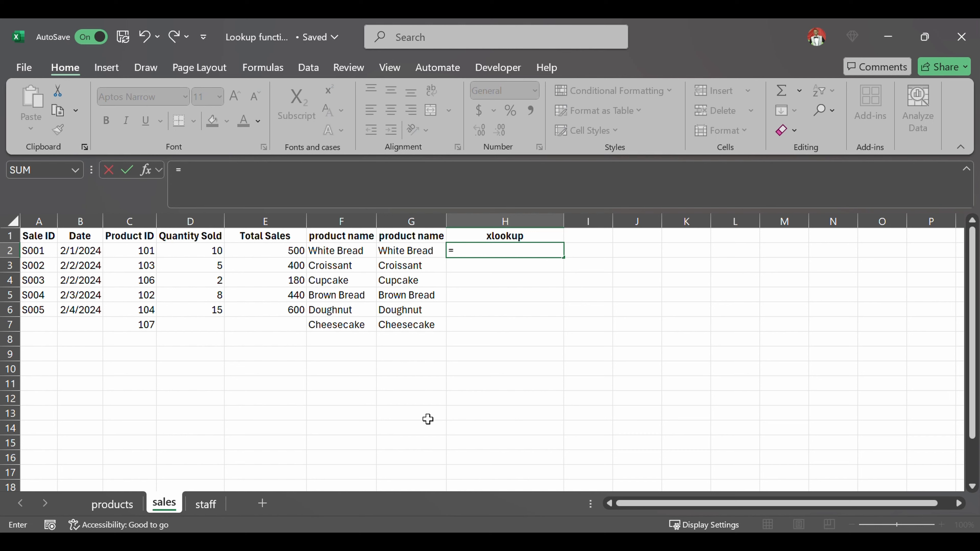
pyautogui.write('xll')
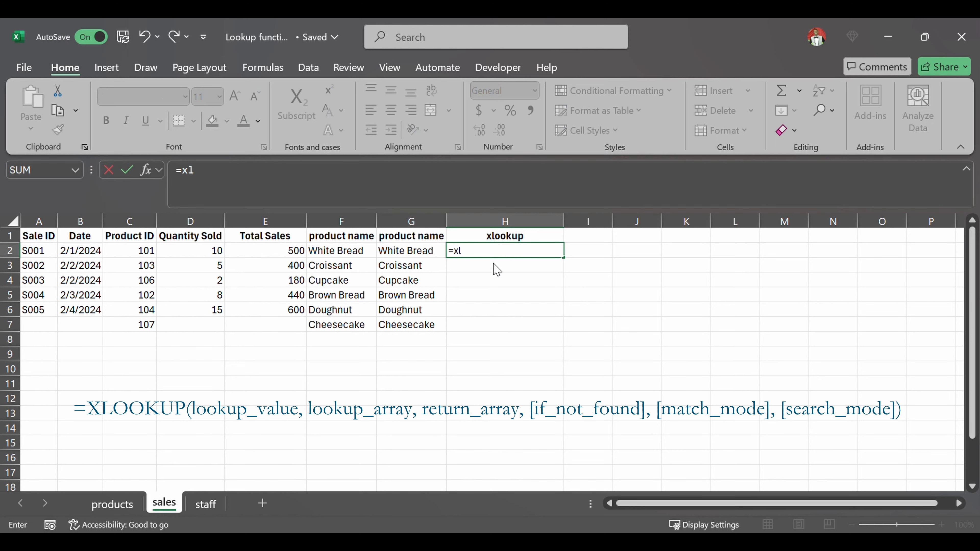
pyautogui.press('Tab')
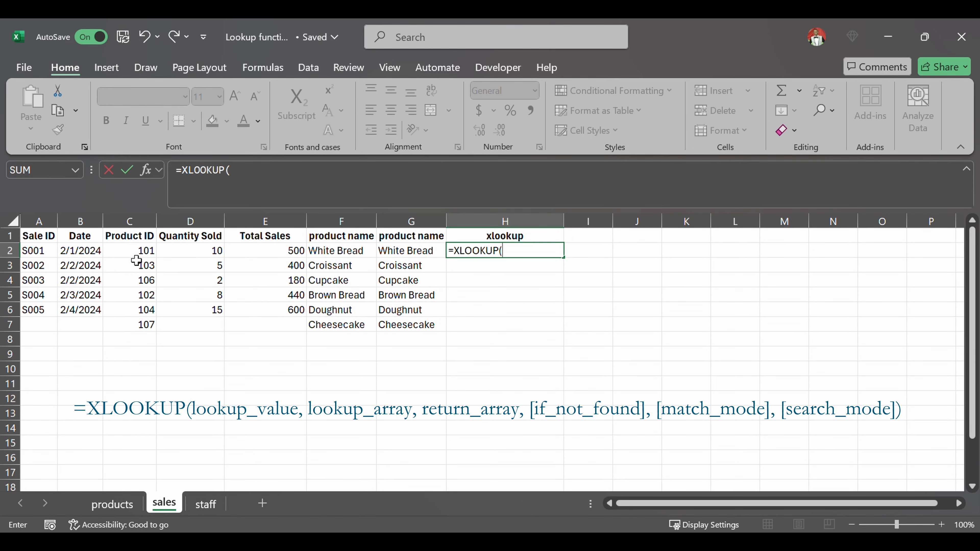
pyautogui.click(149, 254)
pyautogui.write(',')
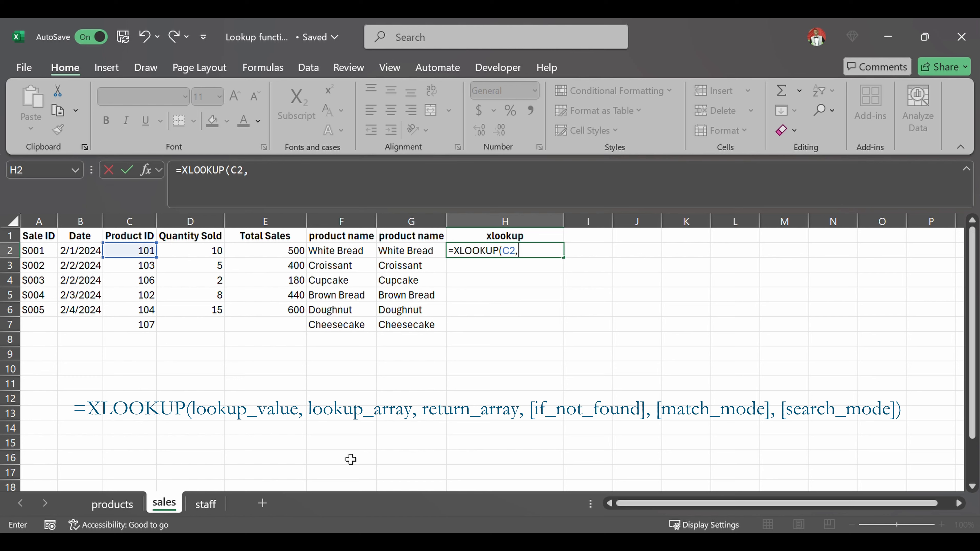
# Set the XLOOKUP's lookup array to A1:A8 on the products sheet, locked as absolute references ($A$1:$A$8)
pyautogui.click(111, 504)
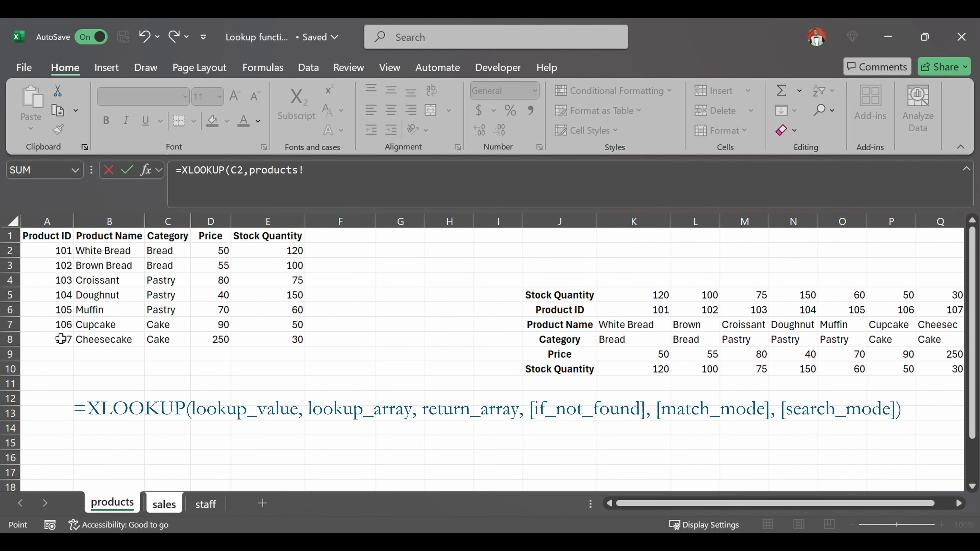
pyautogui.moveTo(68, 236); pyautogui.dragTo(72, 341)
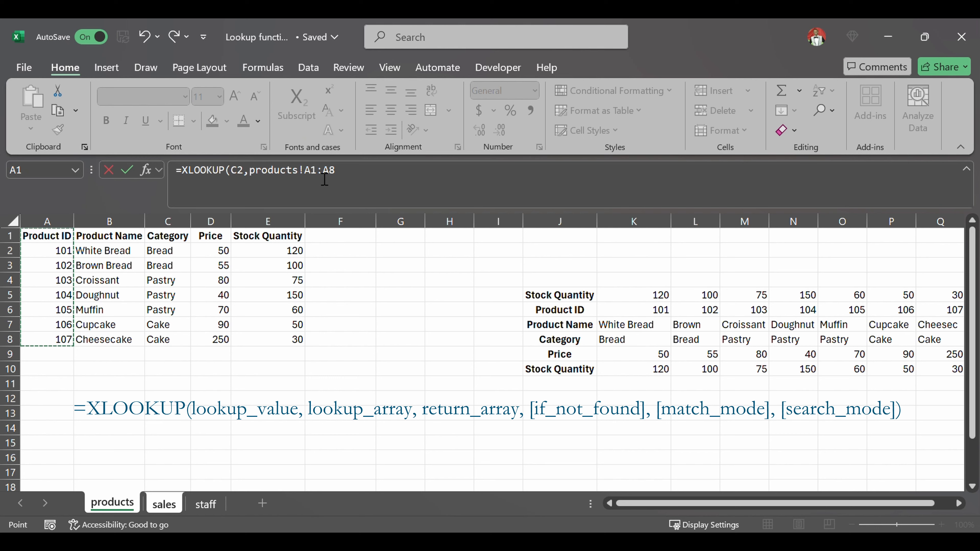
pyautogui.click(314, 177)
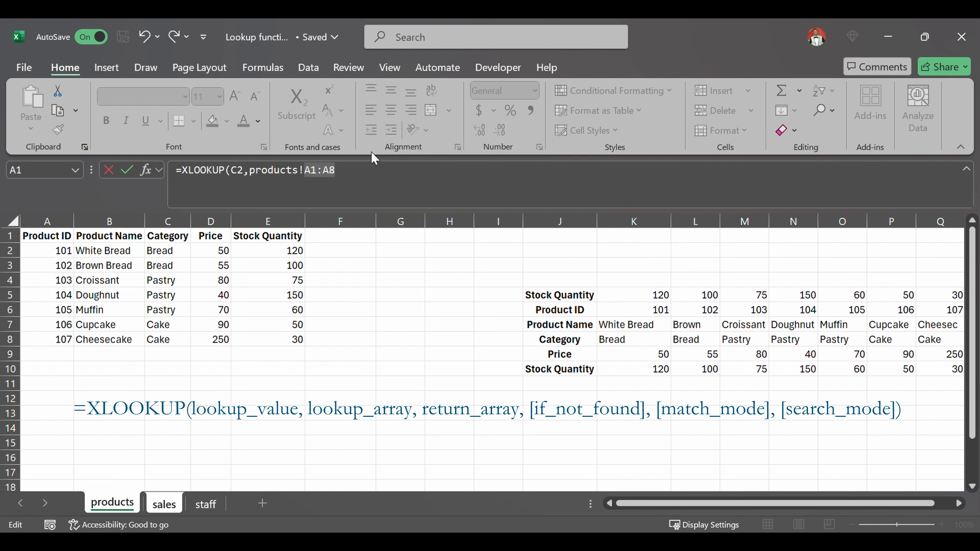
pyautogui.press('F4')
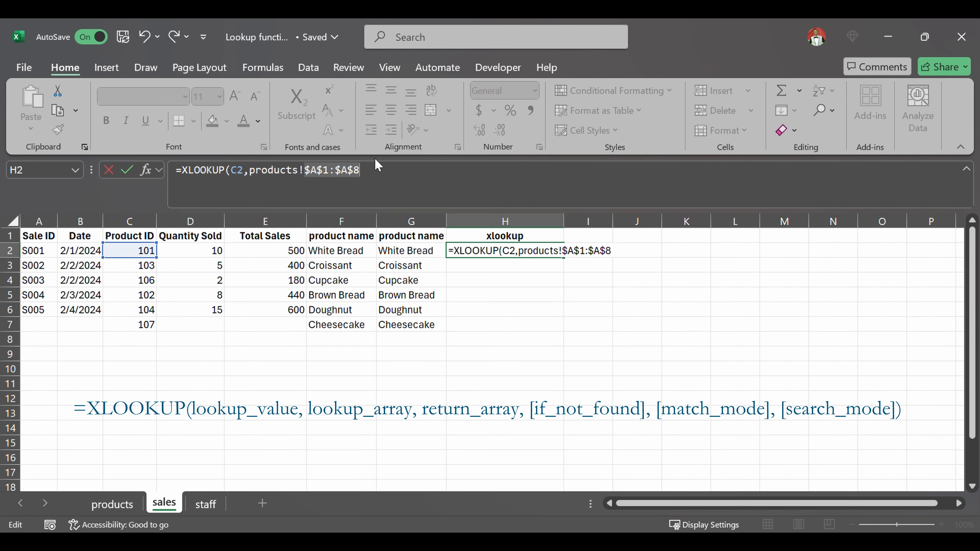
pyautogui.click(398, 189)
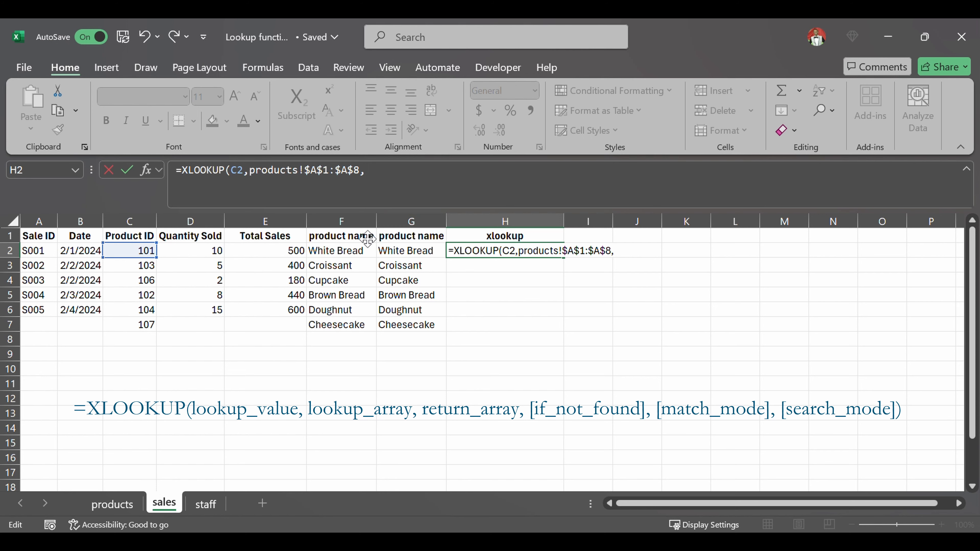
# Set the XLOOKUP's return array to products!$B$1:$B$8 with absolute references, and complete the formula in H2
pyautogui.click(116, 504)
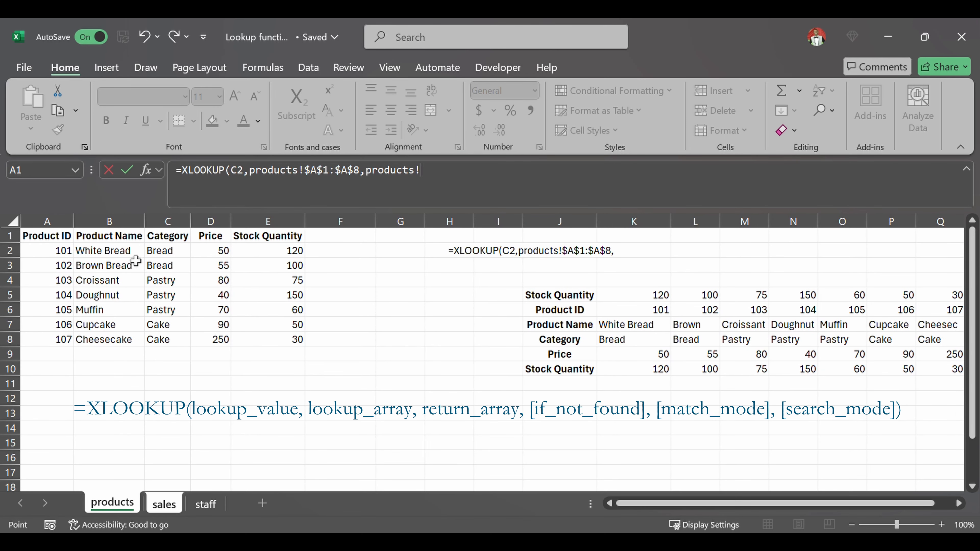
pyautogui.moveTo(133, 241); pyautogui.dragTo(120, 342)
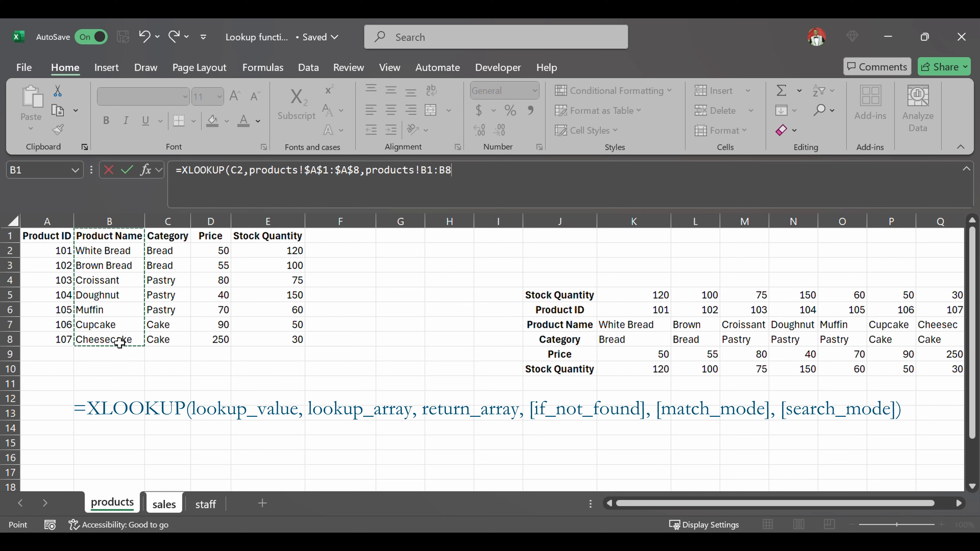
pyautogui.moveTo(463, 181); pyautogui.dragTo(429, 177)
pyautogui.press('F4')
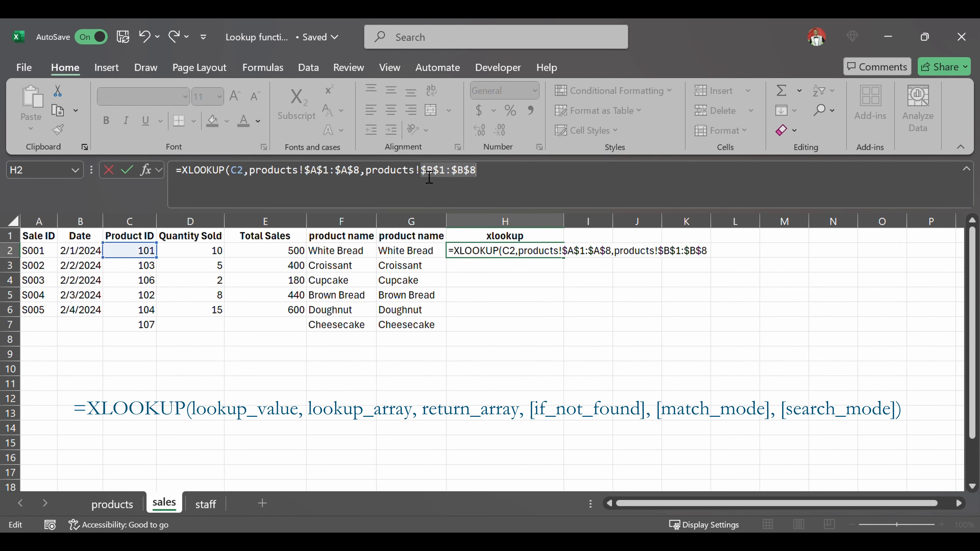
pyautogui.click(522, 192)
pyautogui.press('Return')
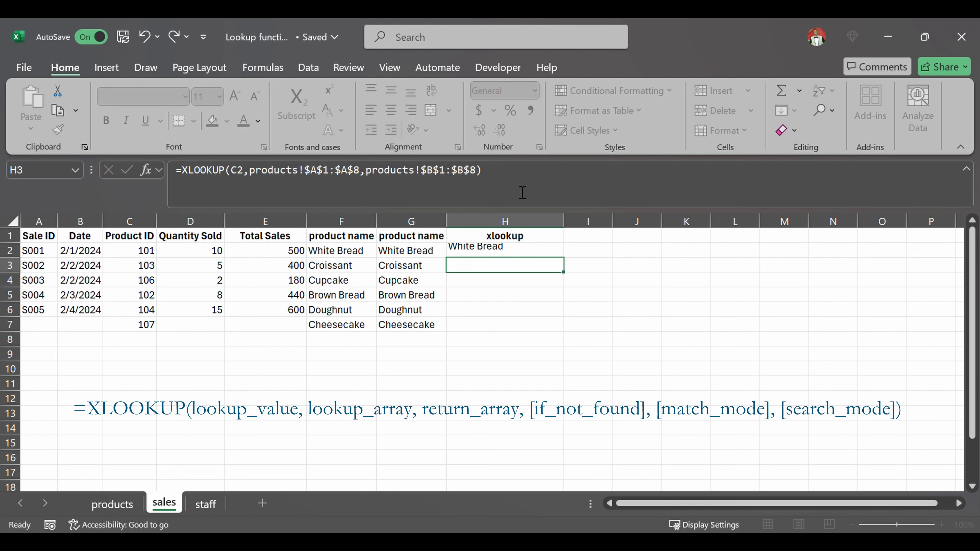
# Review the lookup value, lookup array and return array of the XLOOKUP formula in H2
pyautogui.click(513, 254)
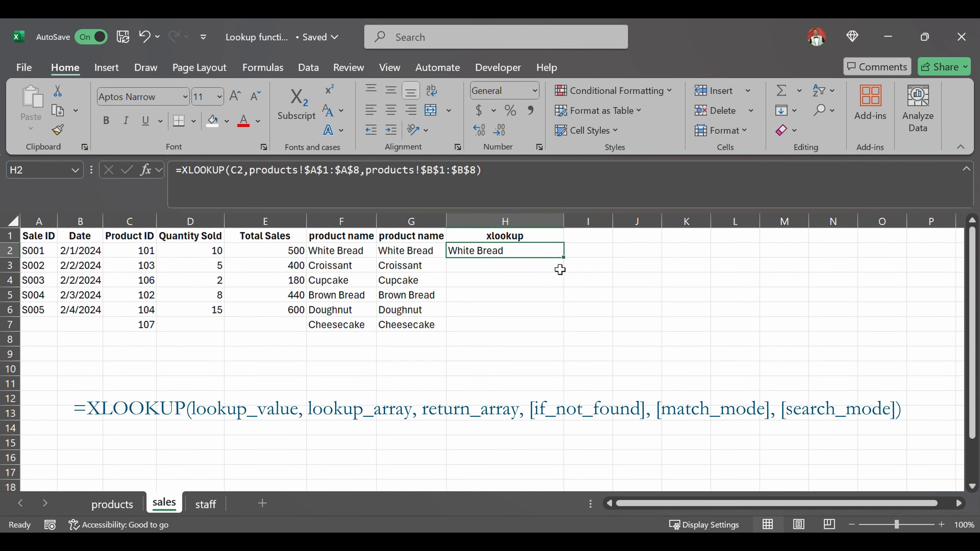
pyautogui.click(514, 179)
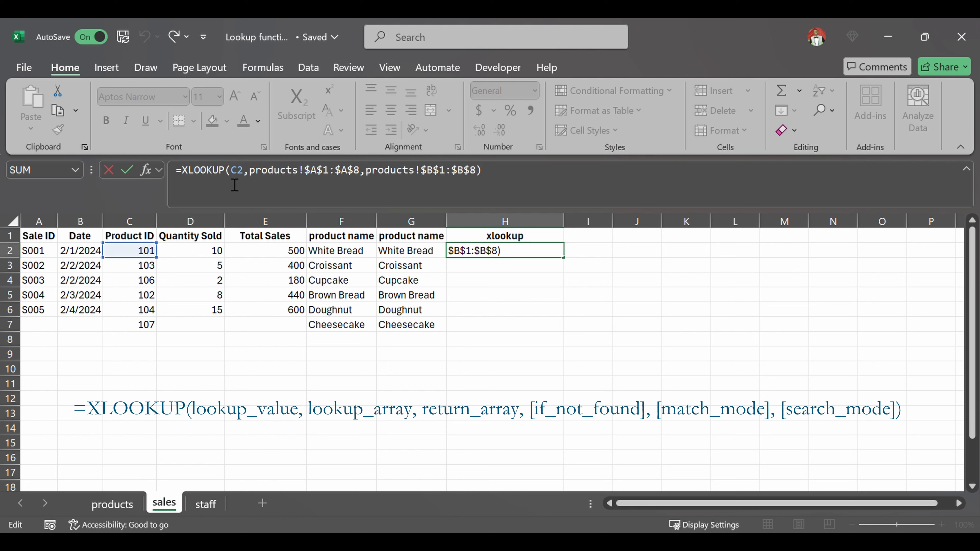
pyautogui.click(252, 183)
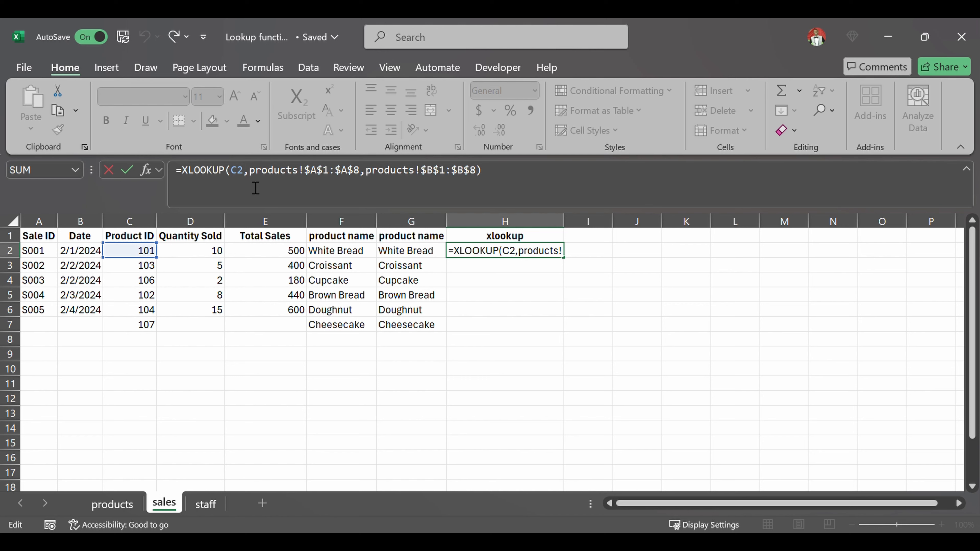
pyautogui.click(357, 179)
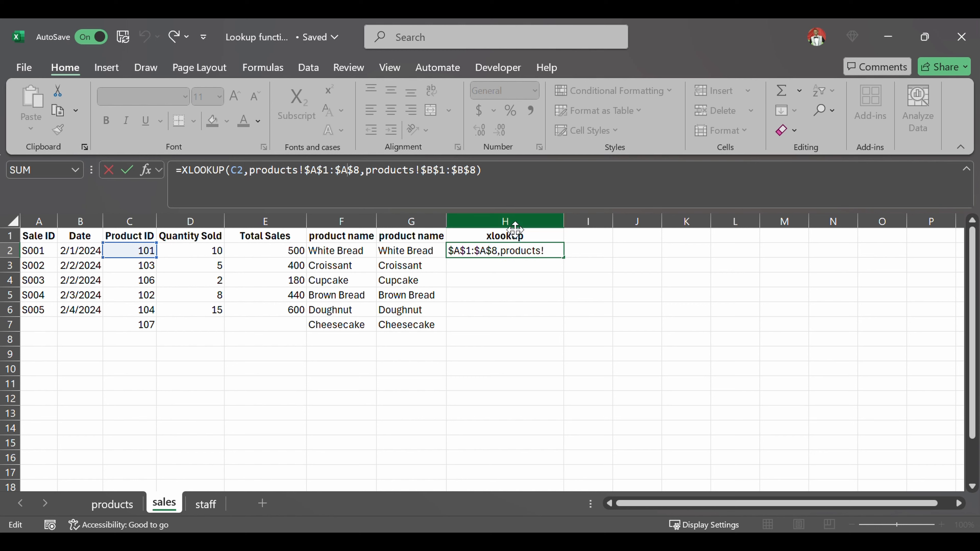
pyautogui.press('Return')
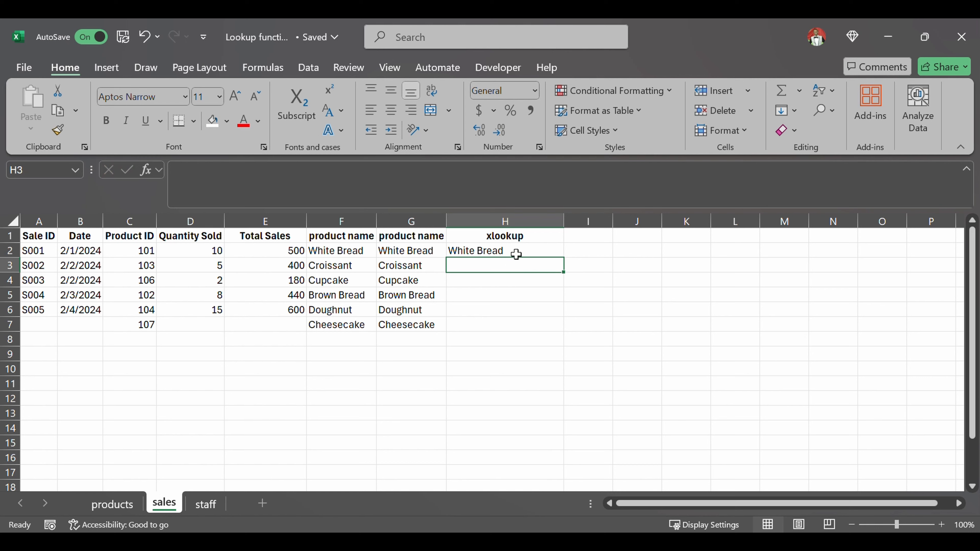
# Start an XLOOKUP formula in I2 of the sales sheet with C2 as the lookup value
pyautogui.click(515, 253)
pyautogui.click(498, 183)
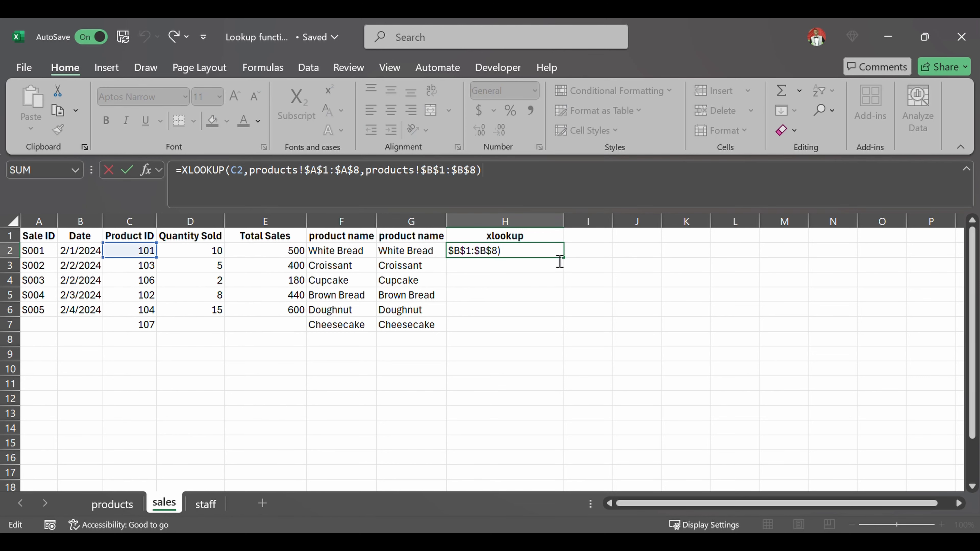
pyautogui.click(589, 258)
pyautogui.write('=')
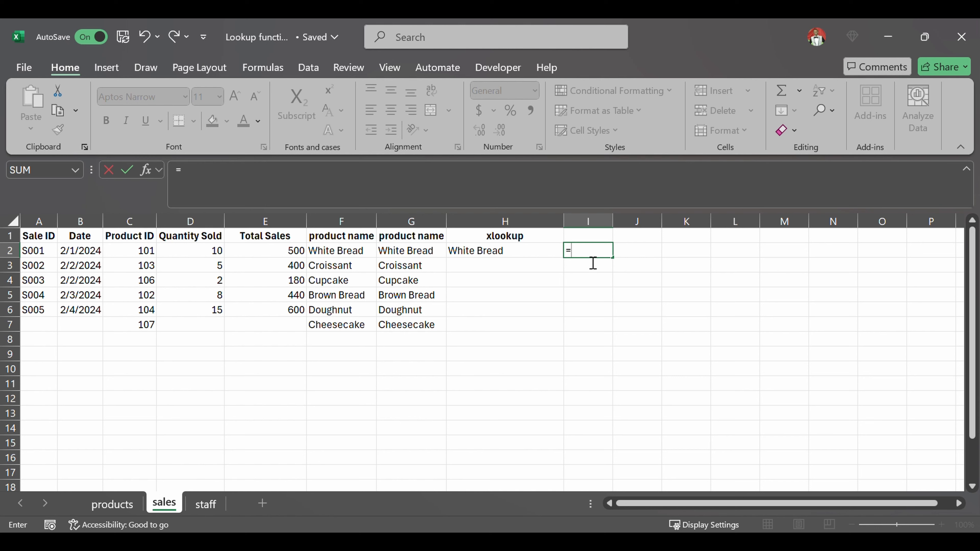
pyautogui.write('xloo')
pyautogui.press('Tab')
pyautogui.click(146, 256)
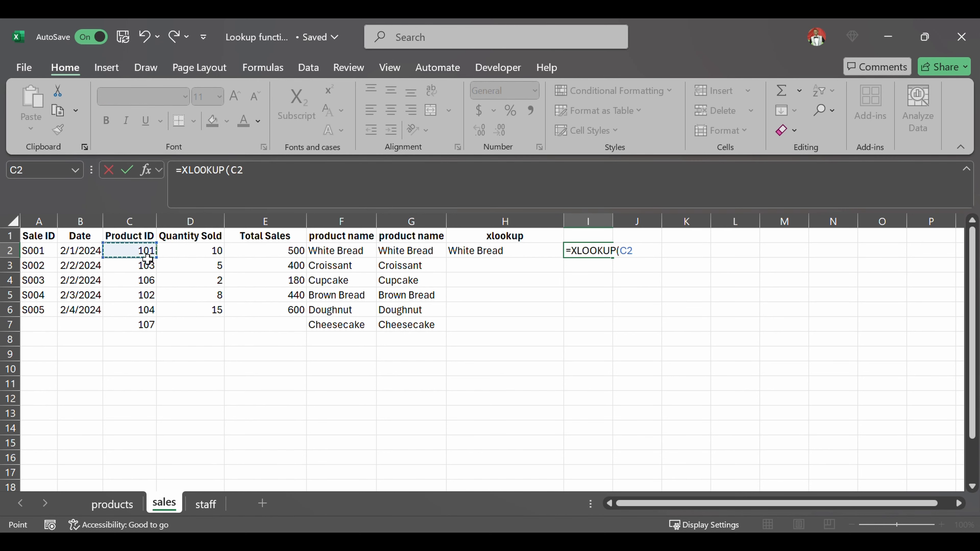
pyautogui.write(',')
# Set the XLOOKUP's lookup array to the horizontal Product ID row on the products sheet, locked as products!$K$6:$Q$6
pyautogui.click(112, 503)
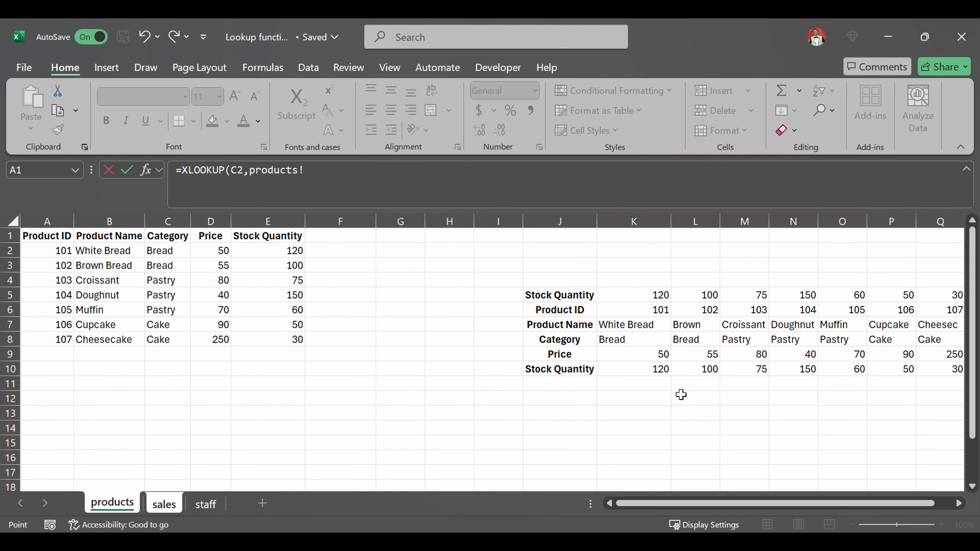
pyautogui.click(635, 316)
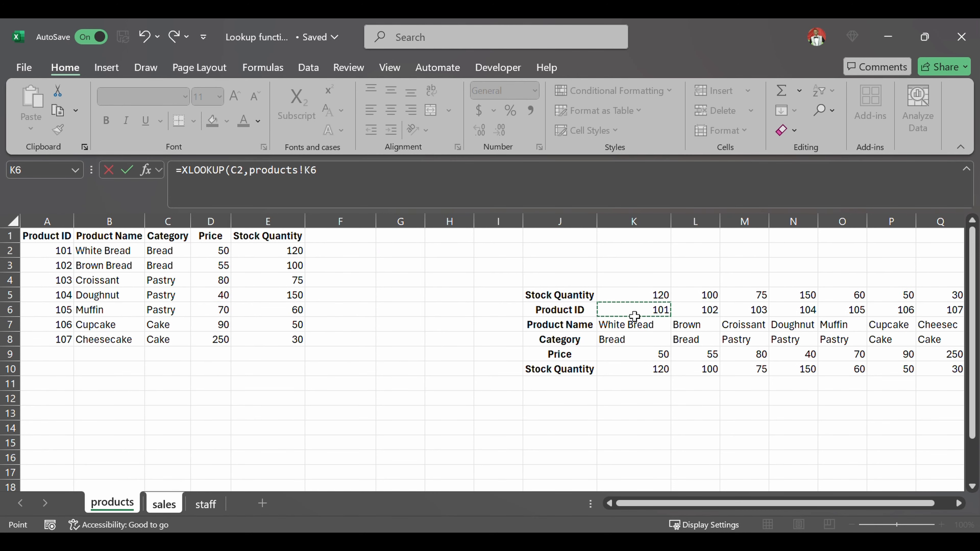
pyautogui.moveTo(635, 316); pyautogui.dragTo(805, 318)
pyautogui.moveTo(941, 319); pyautogui.dragTo(807, 316)
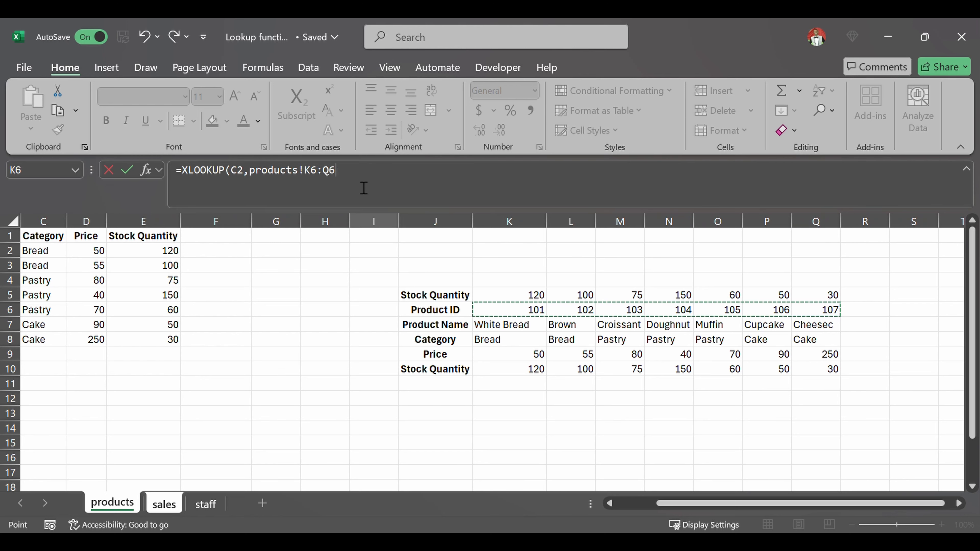
pyautogui.moveTo(335, 170); pyautogui.dragTo(307, 171)
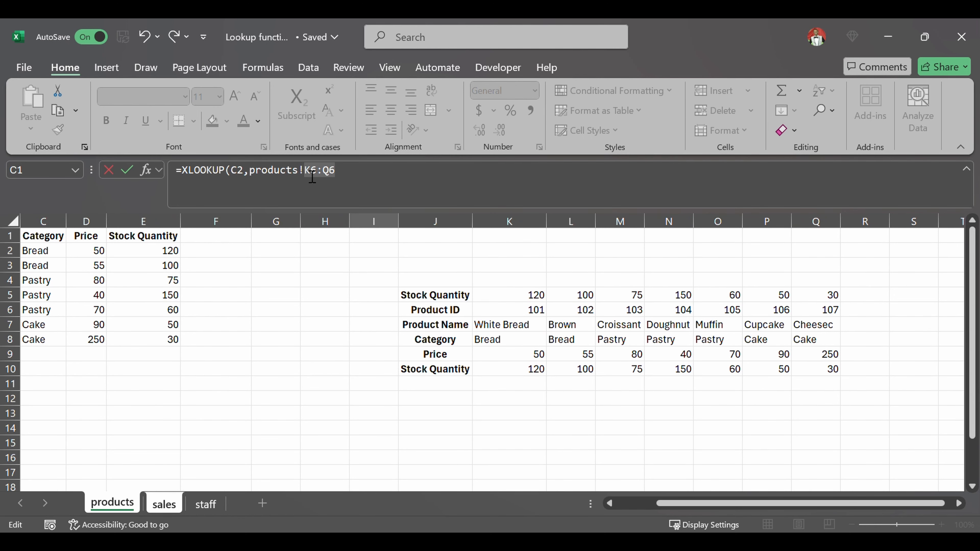
pyautogui.press('F4')
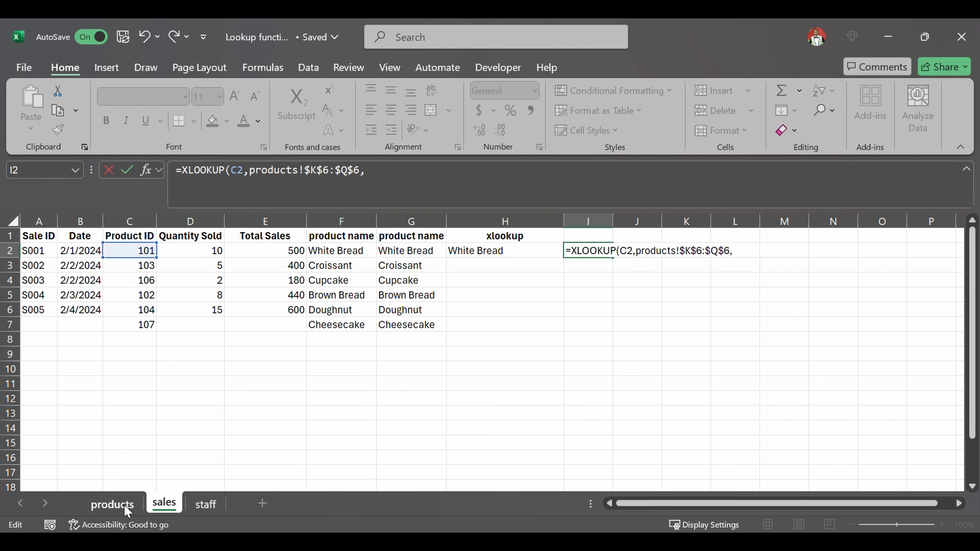
pyautogui.click(111, 504)
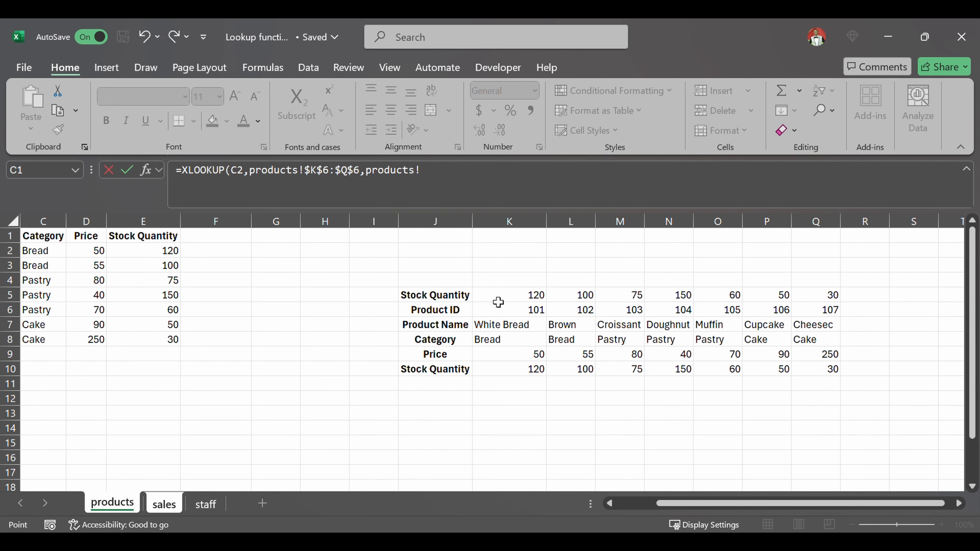
pyautogui.moveTo(498, 302); pyautogui.dragTo(828, 302)
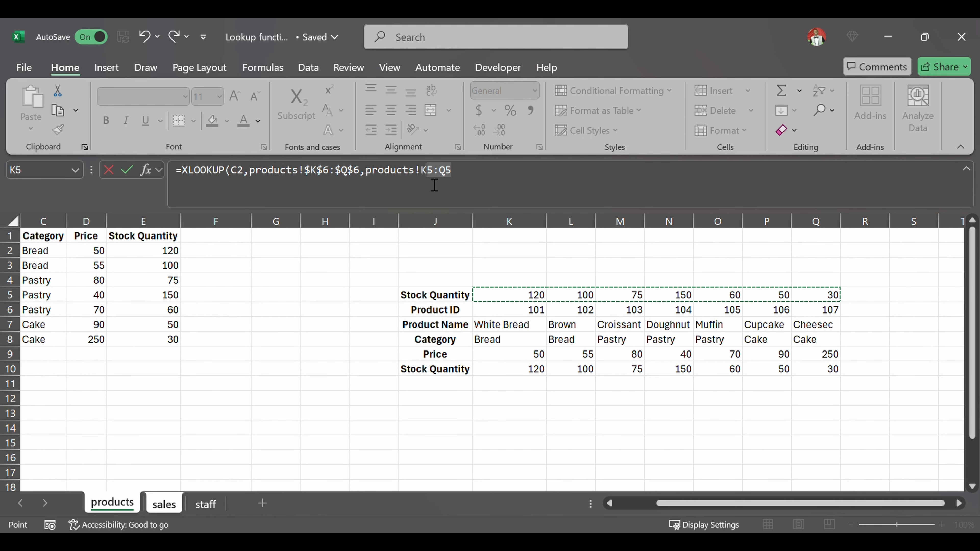
pyautogui.moveTo(434, 185); pyautogui.dragTo(427, 185)
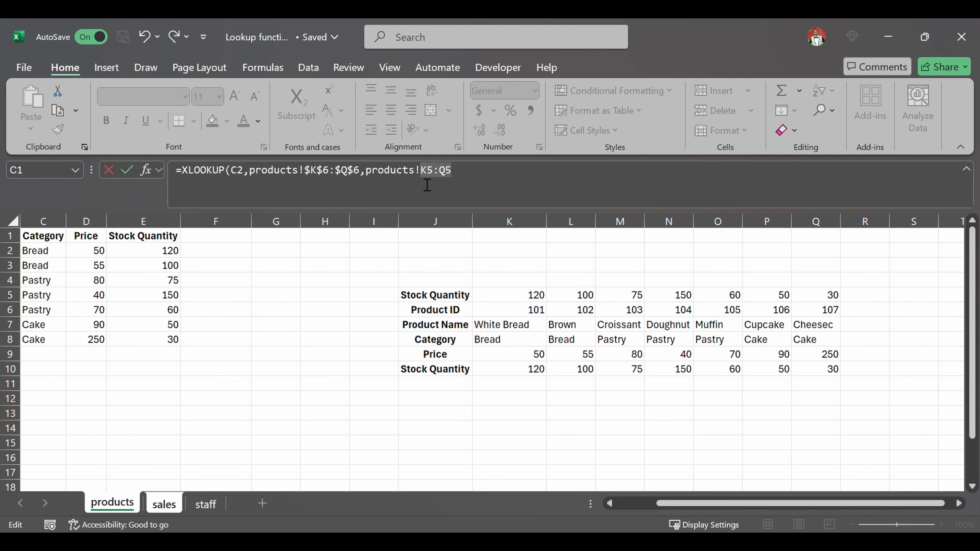
pyautogui.press('F4')
pyautogui.press('BackSpace')
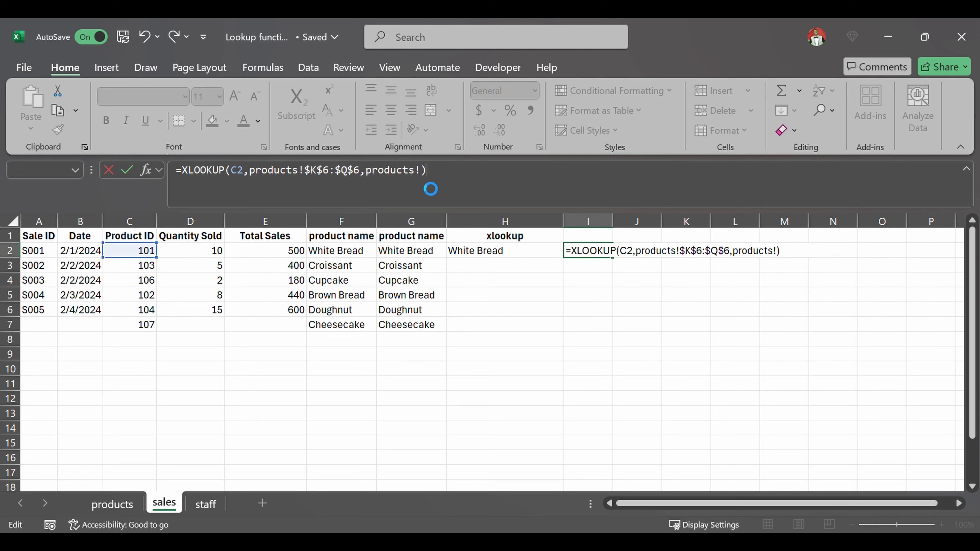
pyautogui.click(454, 354)
pyautogui.press('BackSpace')
pyautogui.press('BackSpace')
pyautogui.press('BackSpace')
pyautogui.press('BackSpace')
pyautogui.press('BackSpace')
pyautogui.press('BackSpace')
pyautogui.press('BackSpace')
pyautogui.press('BackSpace')
pyautogui.press('BackSpace')
pyautogui.press('BackSpace')
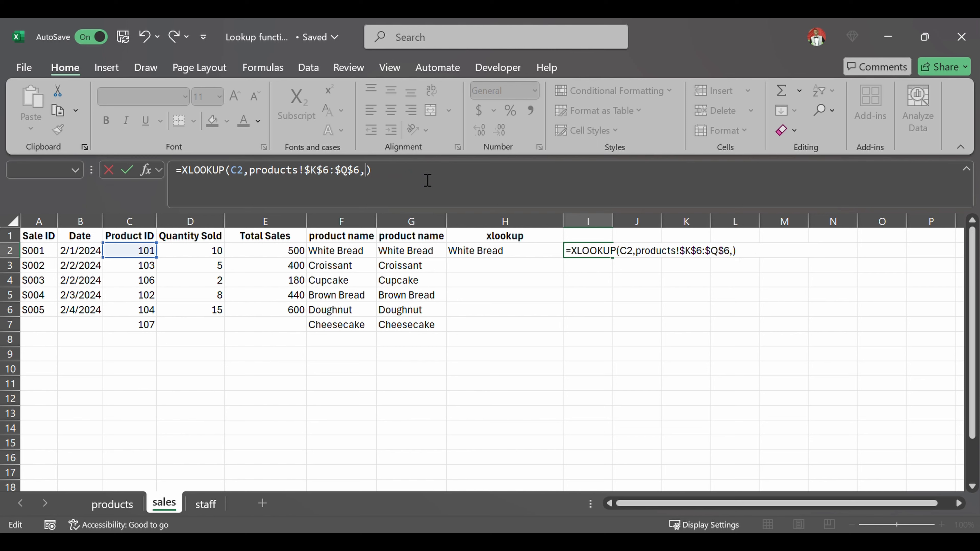
# Set the return array to the stock quantities above the product IDs, locked as products!$K$5:$Q$5, and complete the formula in I2
pyautogui.write(',')
pyautogui.click(116, 507)
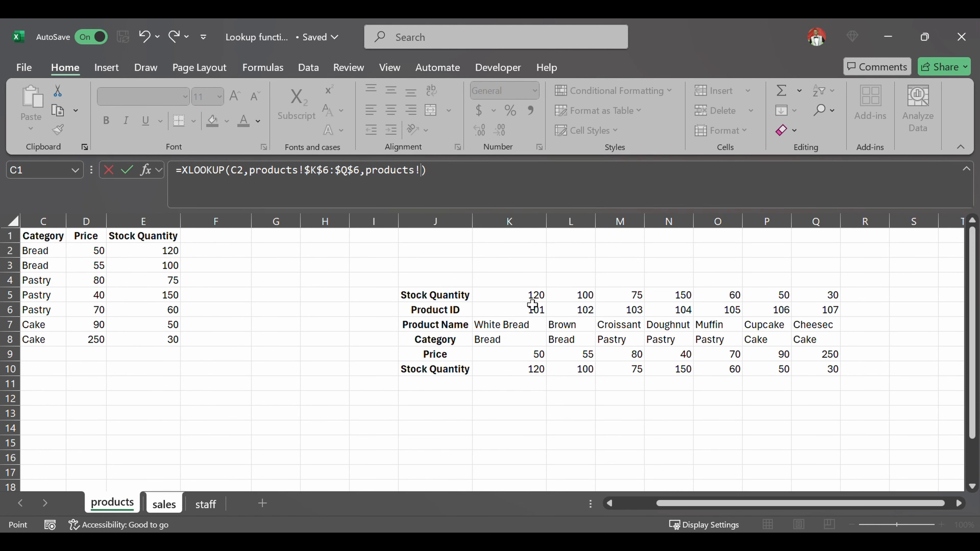
pyautogui.moveTo(534, 299); pyautogui.dragTo(802, 298)
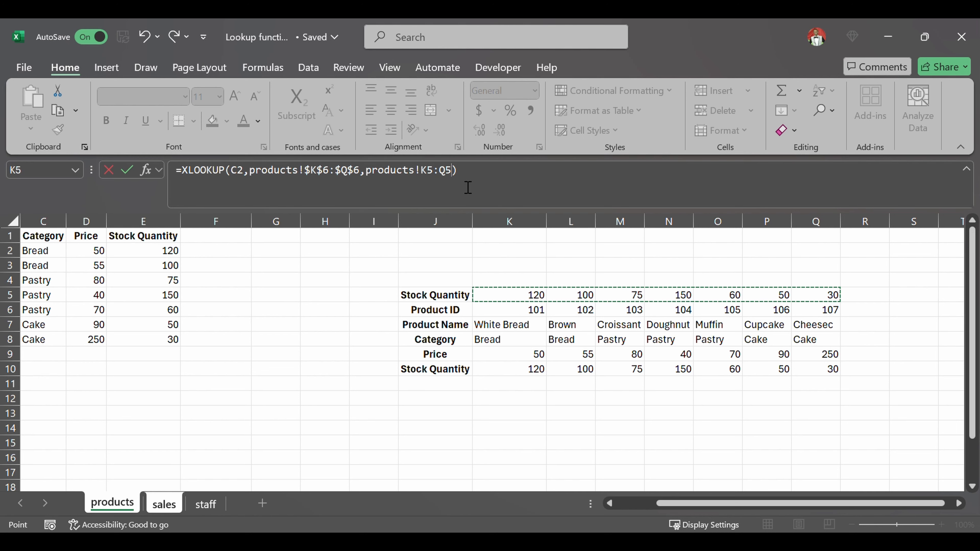
pyautogui.moveTo(445, 179); pyautogui.dragTo(428, 180)
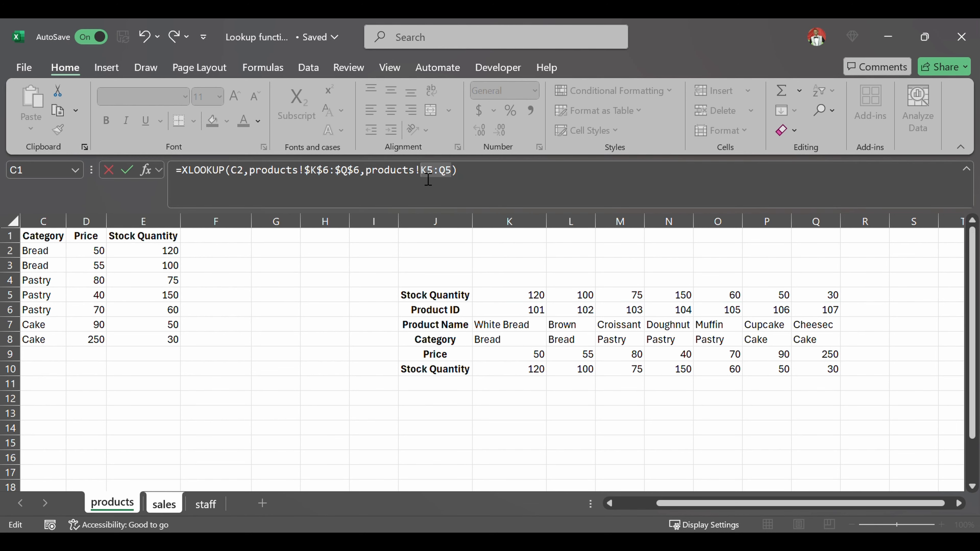
pyautogui.press('F4')
pyautogui.click(531, 186)
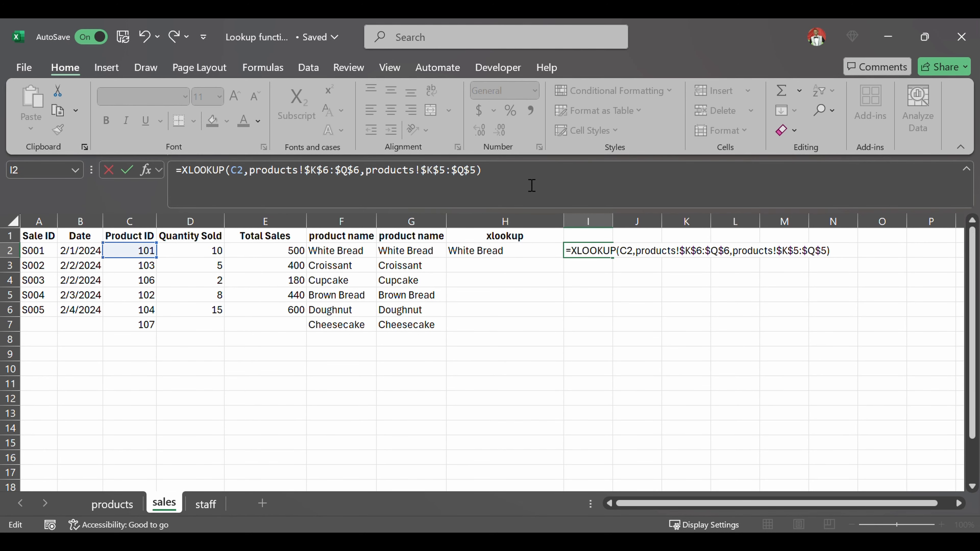
pyautogui.press('Return')
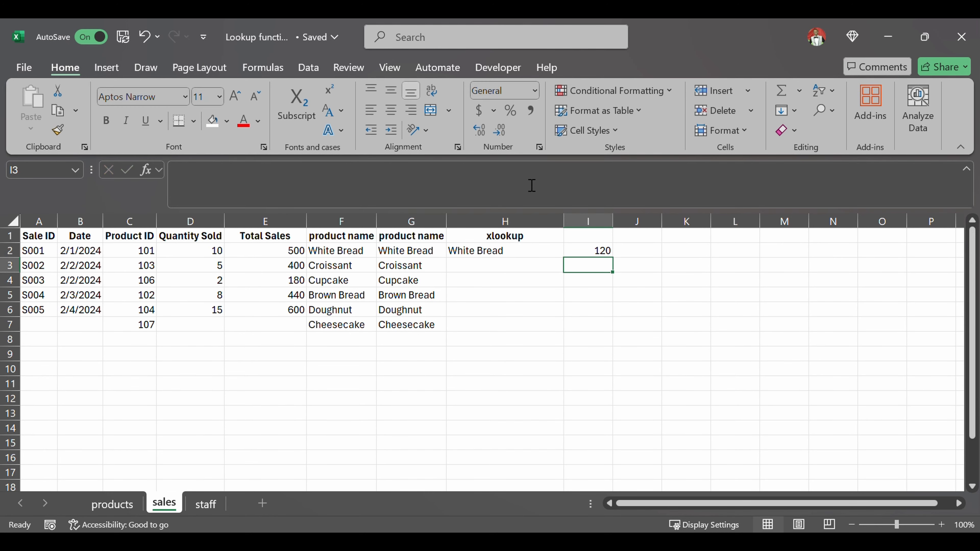
# Check the XLOOKUP in I2 against the product ID in C2 and its stock quantity in K5 on the products sheet
pyautogui.click(595, 253)
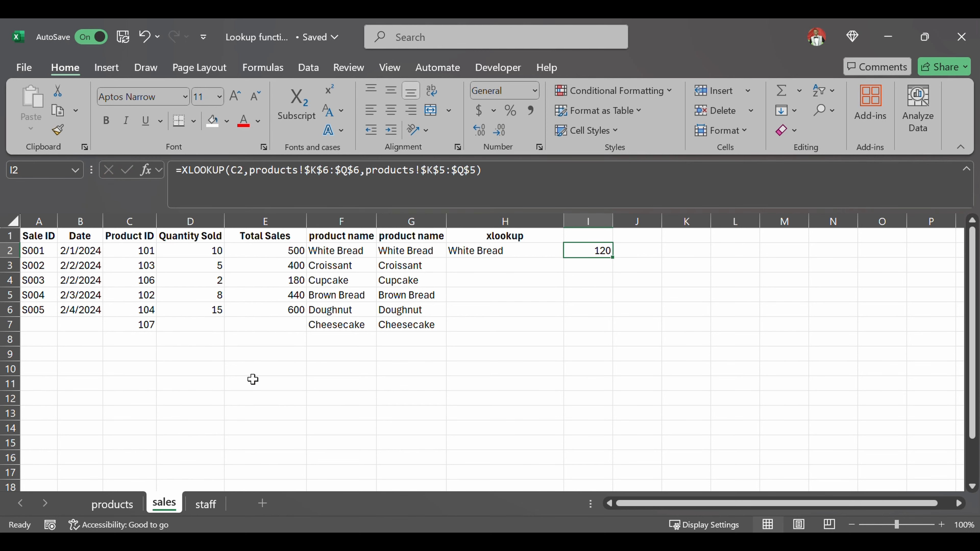
pyautogui.hscroll(-2, 358, 332)
pyautogui.click(154, 253)
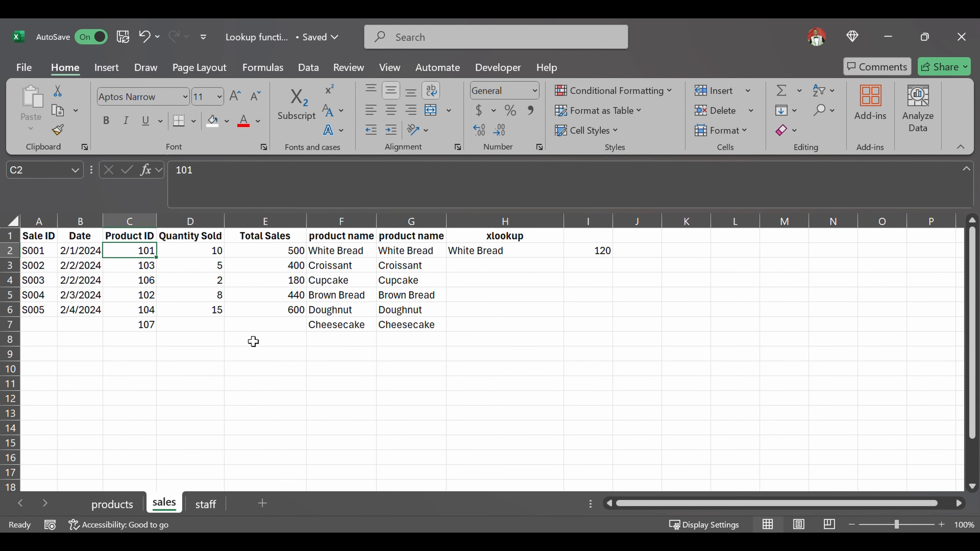
pyautogui.click(112, 503)
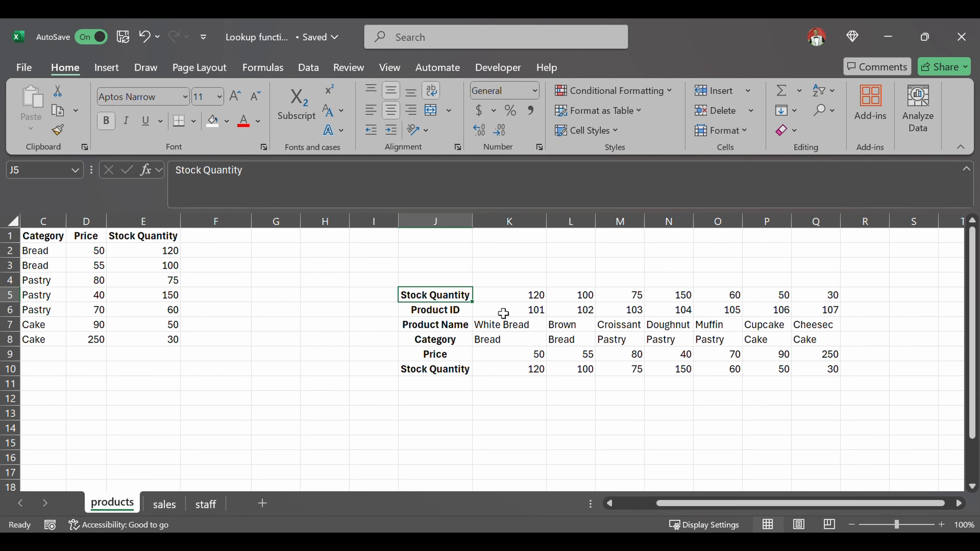
pyautogui.click(506, 301)
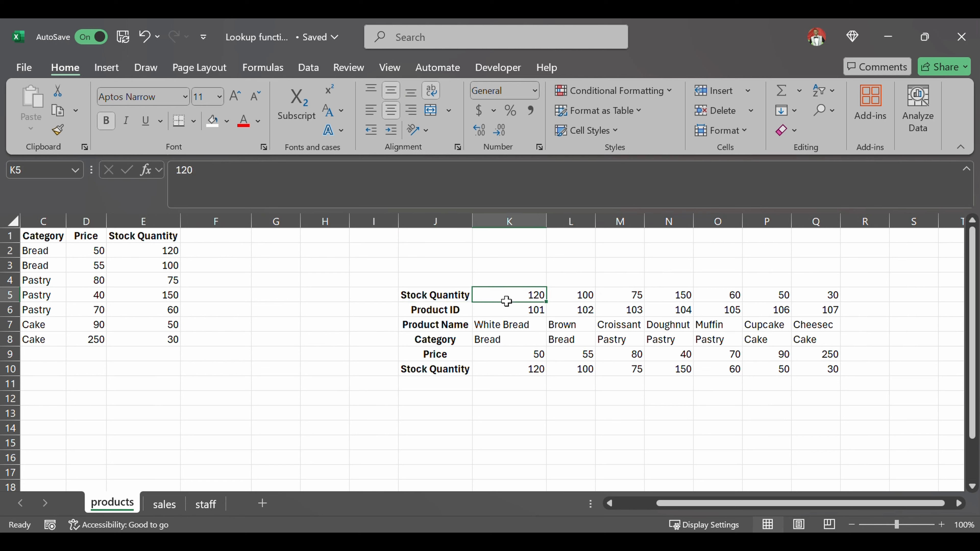
pyautogui.click(164, 504)
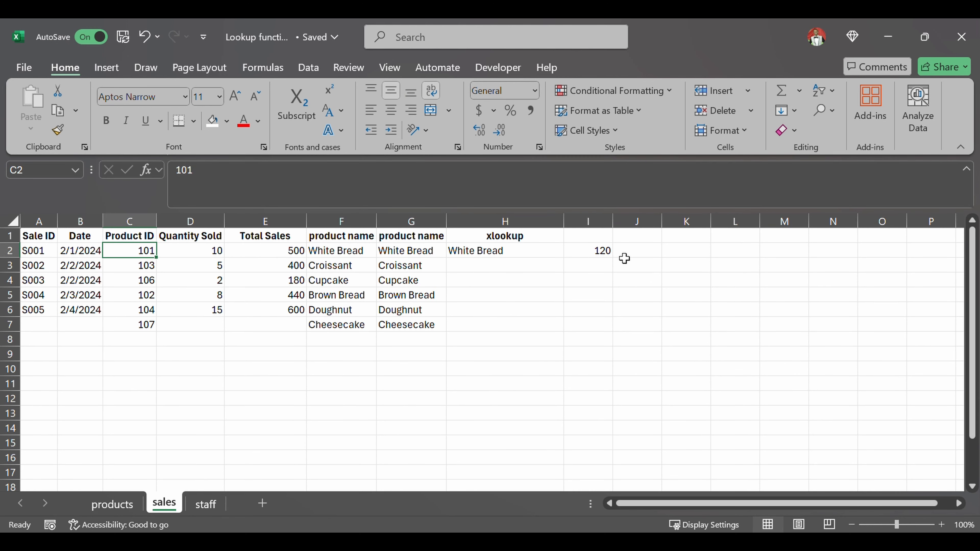
# Fill the XLOOKUP formulas in I2 and H2 down through row 7 of the sales sheet
pyautogui.click(602, 254)
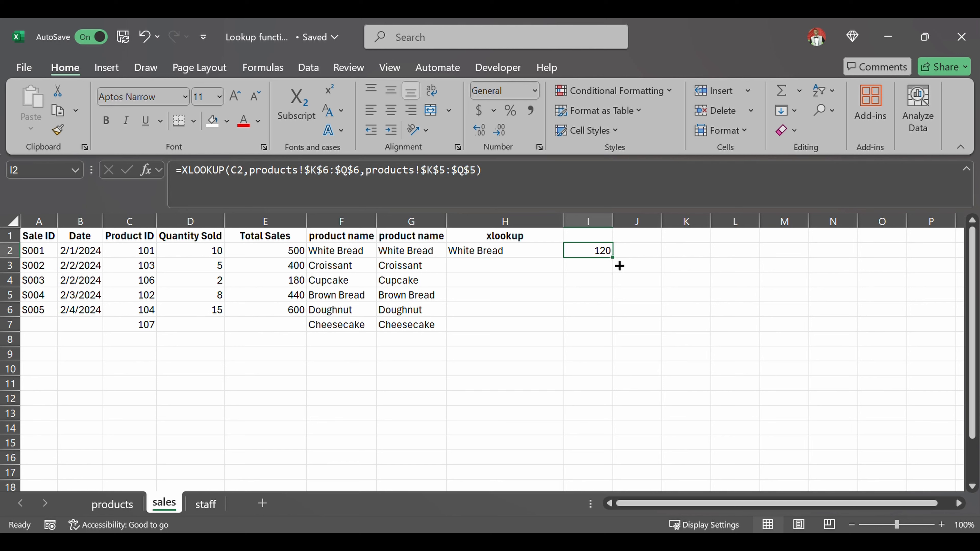
pyautogui.doubleClick(613, 258)
pyautogui.click(499, 254)
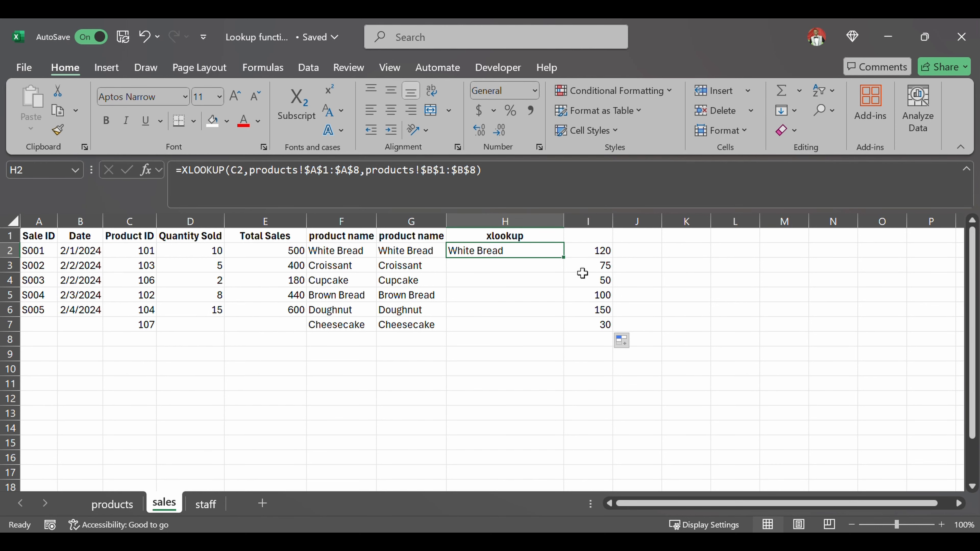
pyautogui.doubleClick(568, 262)
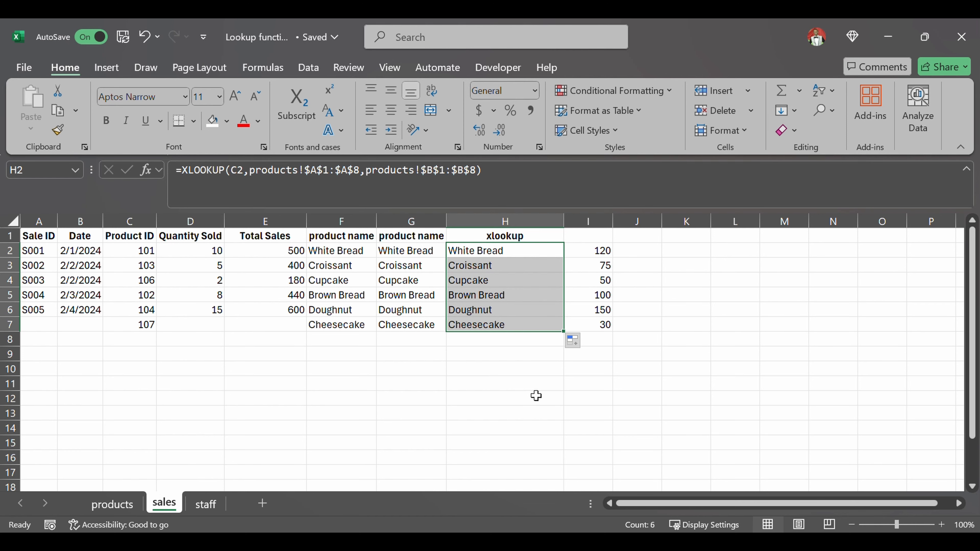
pyautogui.scroll(2, 523, 365)
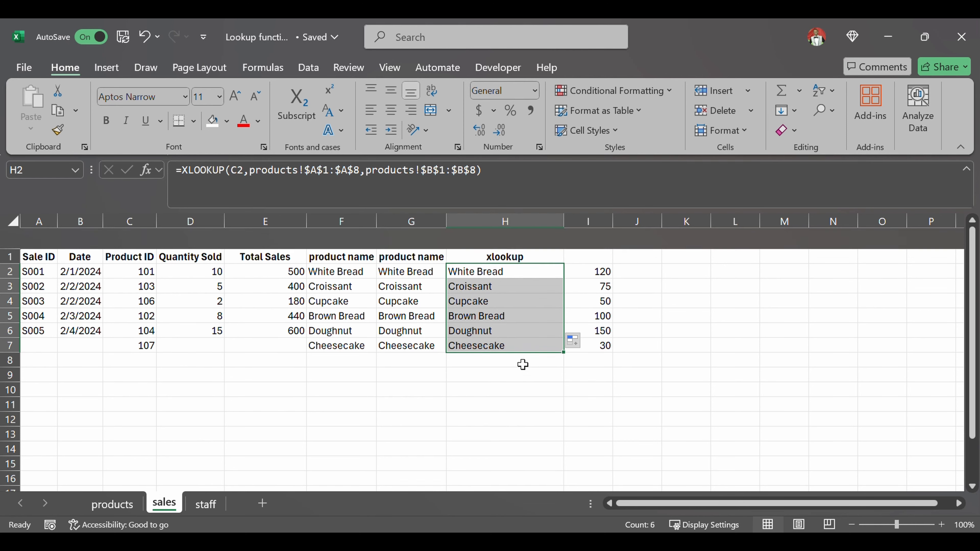